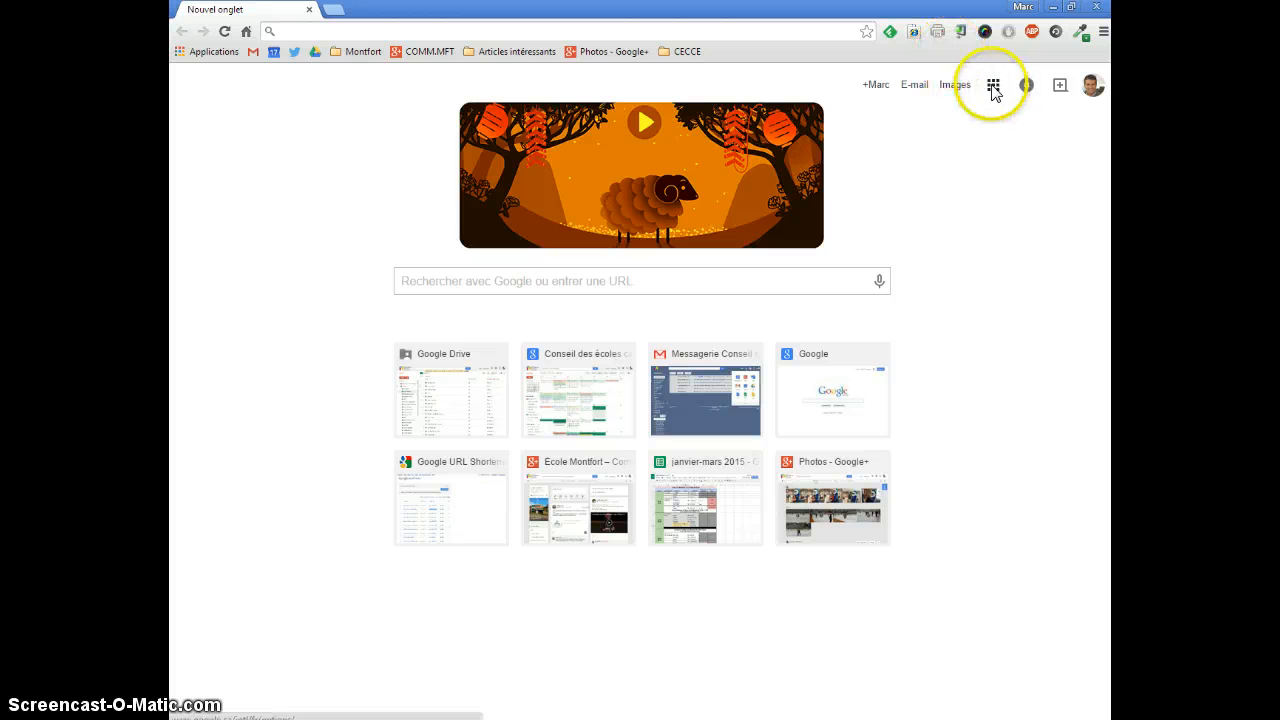
# Step: Open Google Drive from the new browser page and create a new blank text document
pyautogui.click(993, 86)
pyautogui.click(993, 86)
pyautogui.click(993, 86)
pyautogui.click(1042, 253)
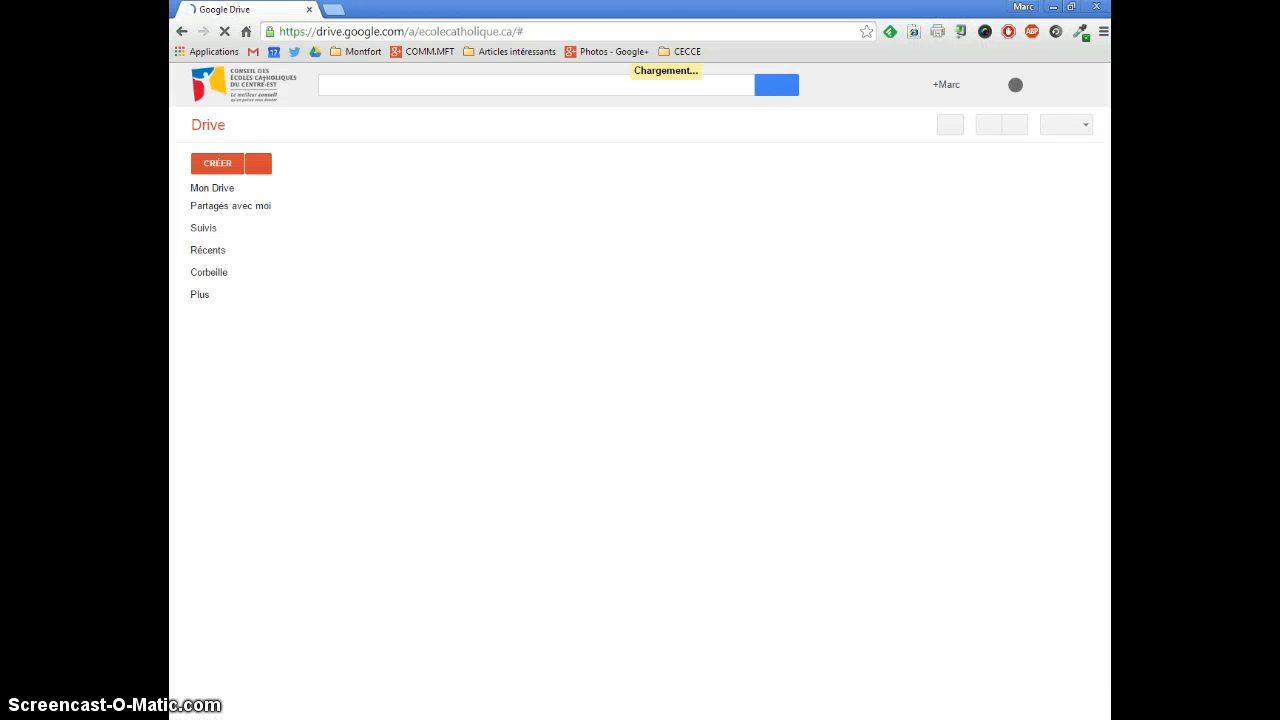
pyautogui.click(219, 166)
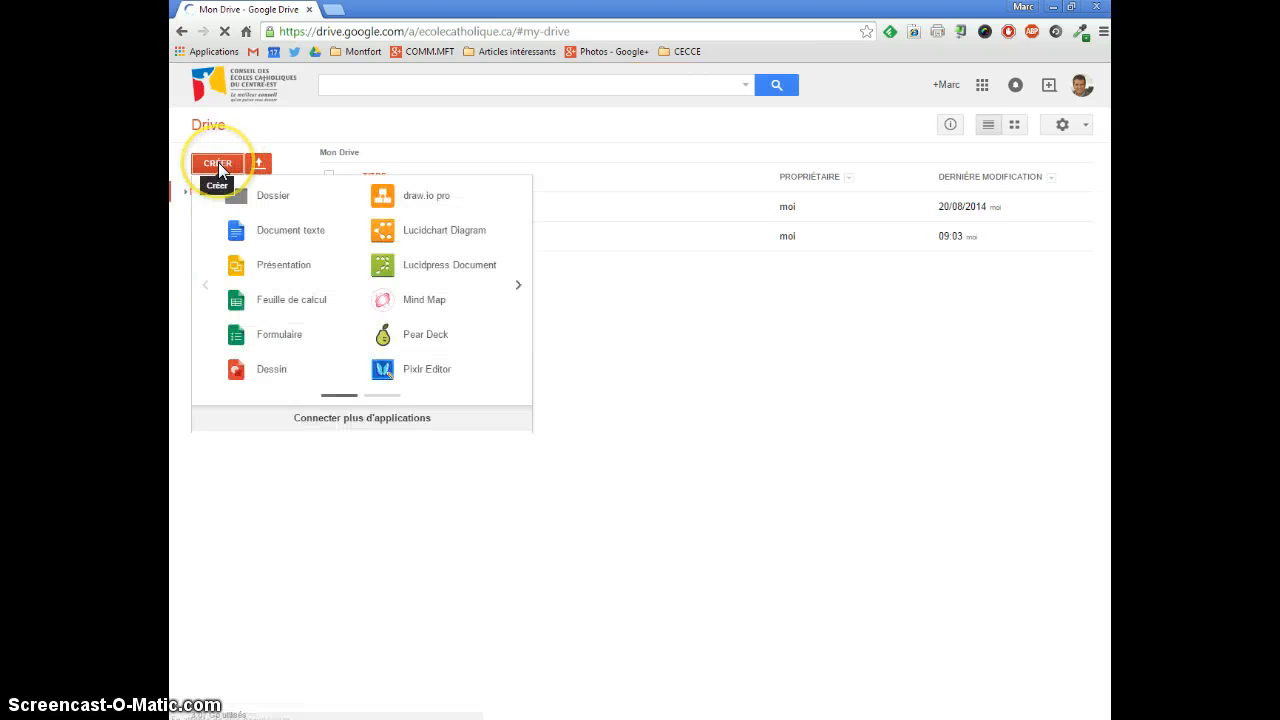
pyautogui.click(241, 238)
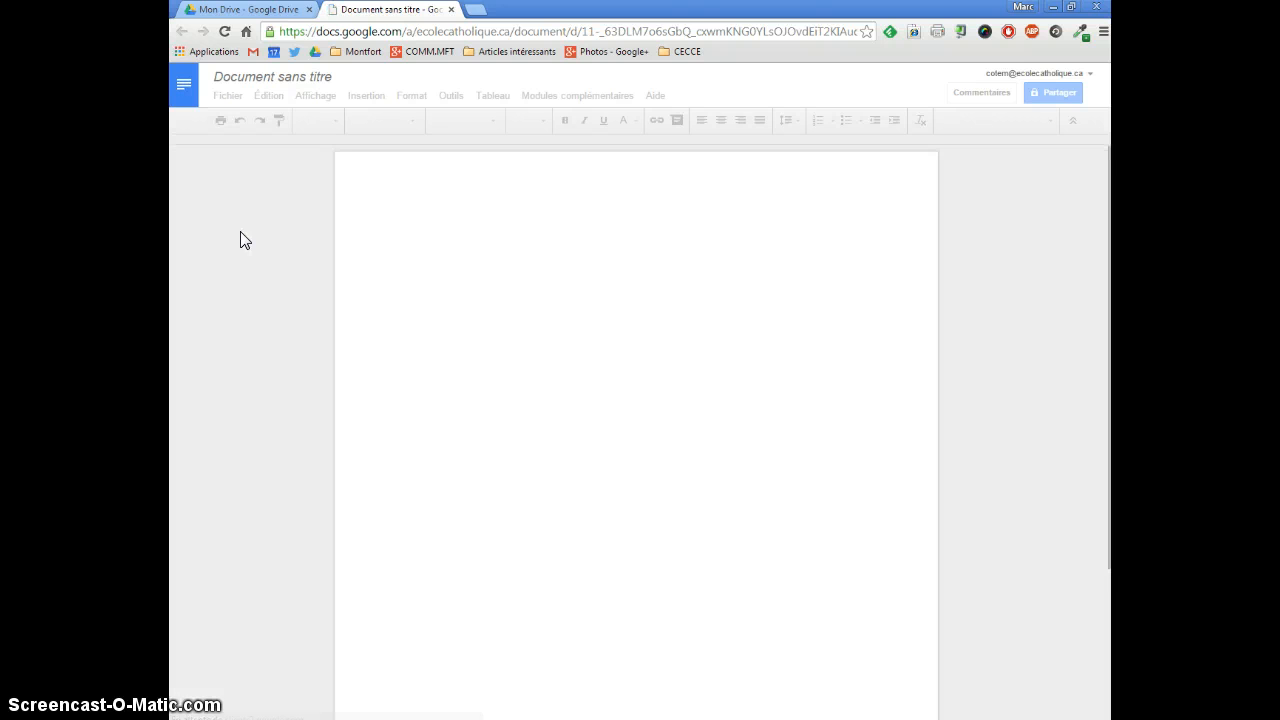
pyautogui.click(366, 240)
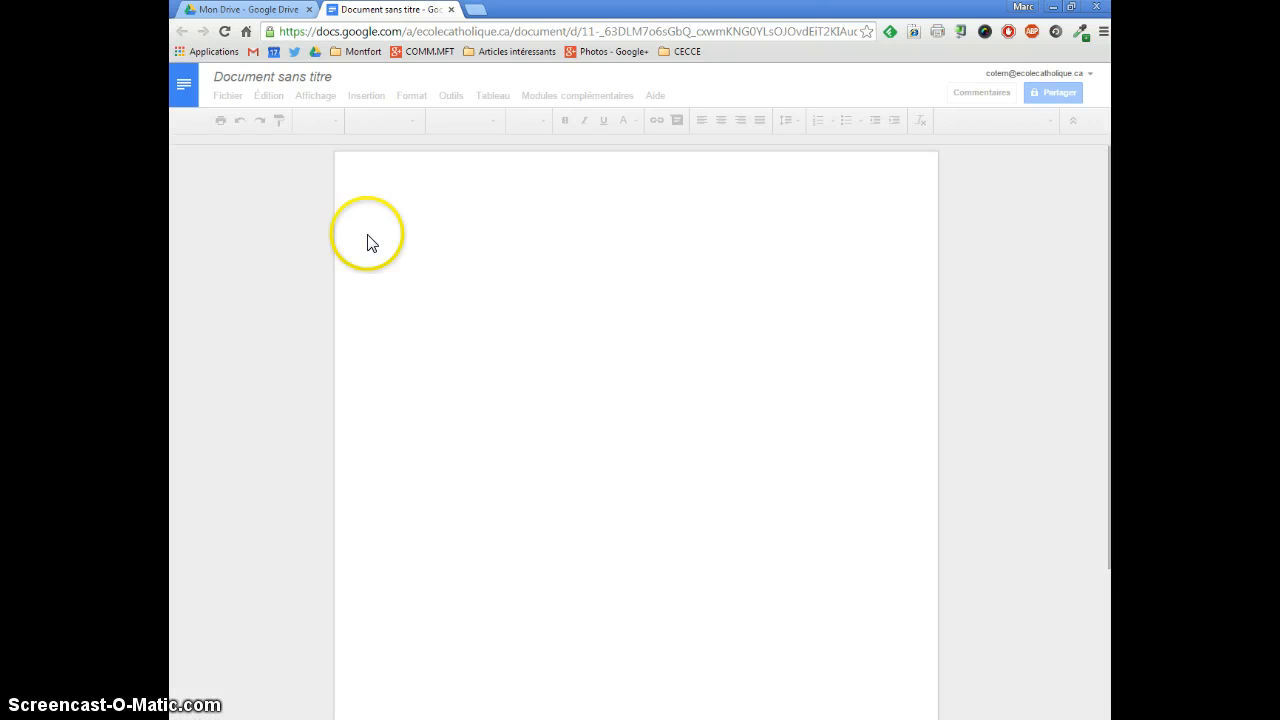
pyautogui.click(446, 221)
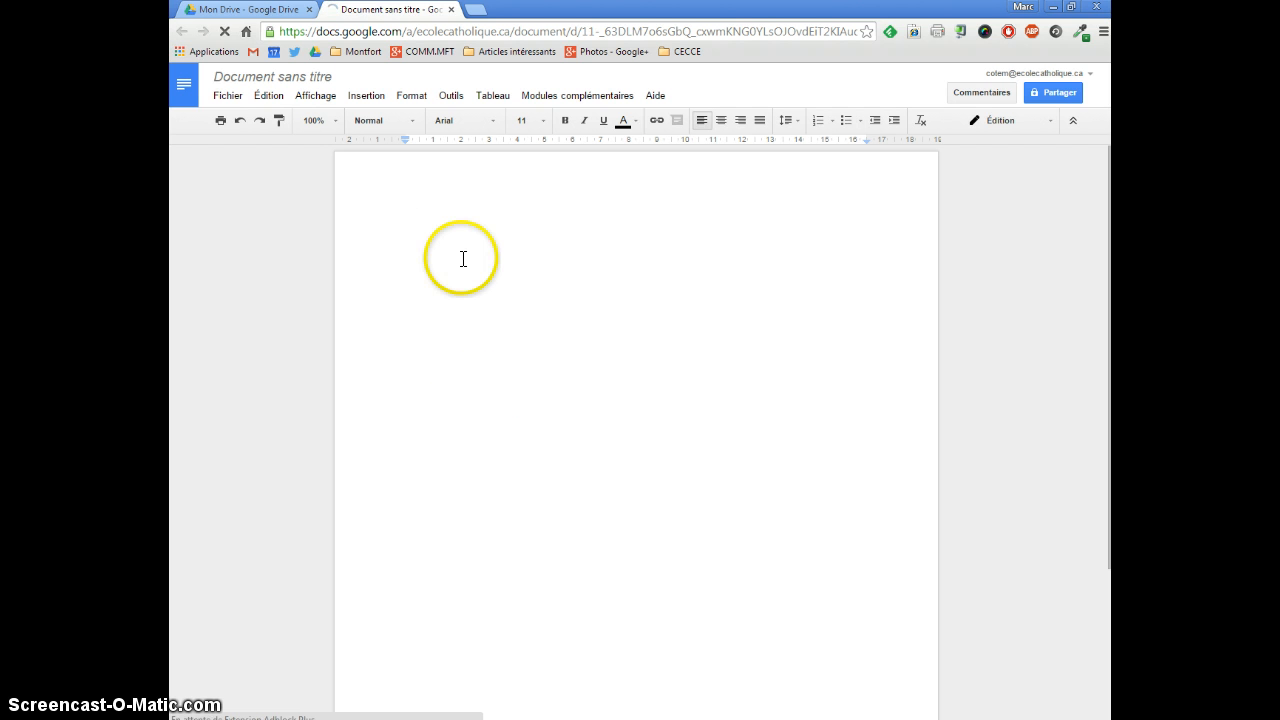
# Step: In the page setup, keep portrait orientation and set the top, bottom, left and right margins to 0 cm
pyautogui.click(223, 97)
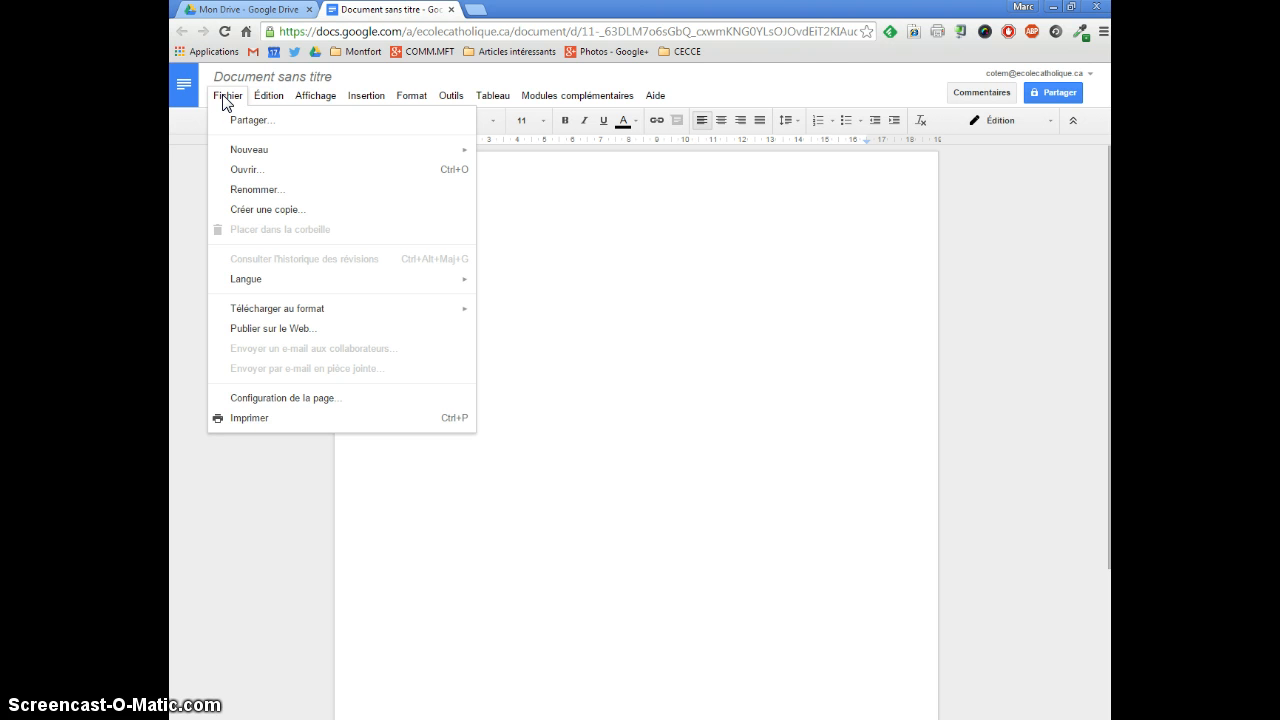
pyautogui.click(300, 399)
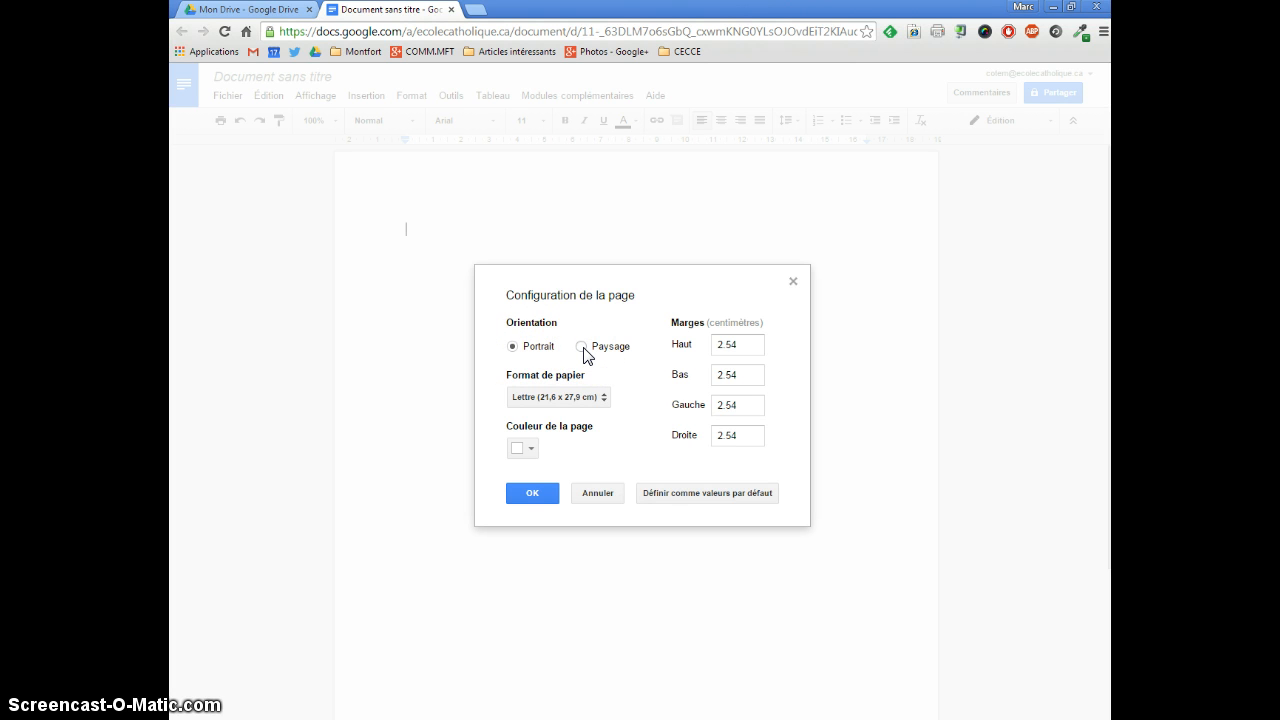
pyautogui.click(537, 346)
pyautogui.click(515, 348)
pyautogui.doubleClick(738, 344)
pyautogui.doubleClick(748, 372)
pyautogui.write('0')
pyautogui.click(747, 396)
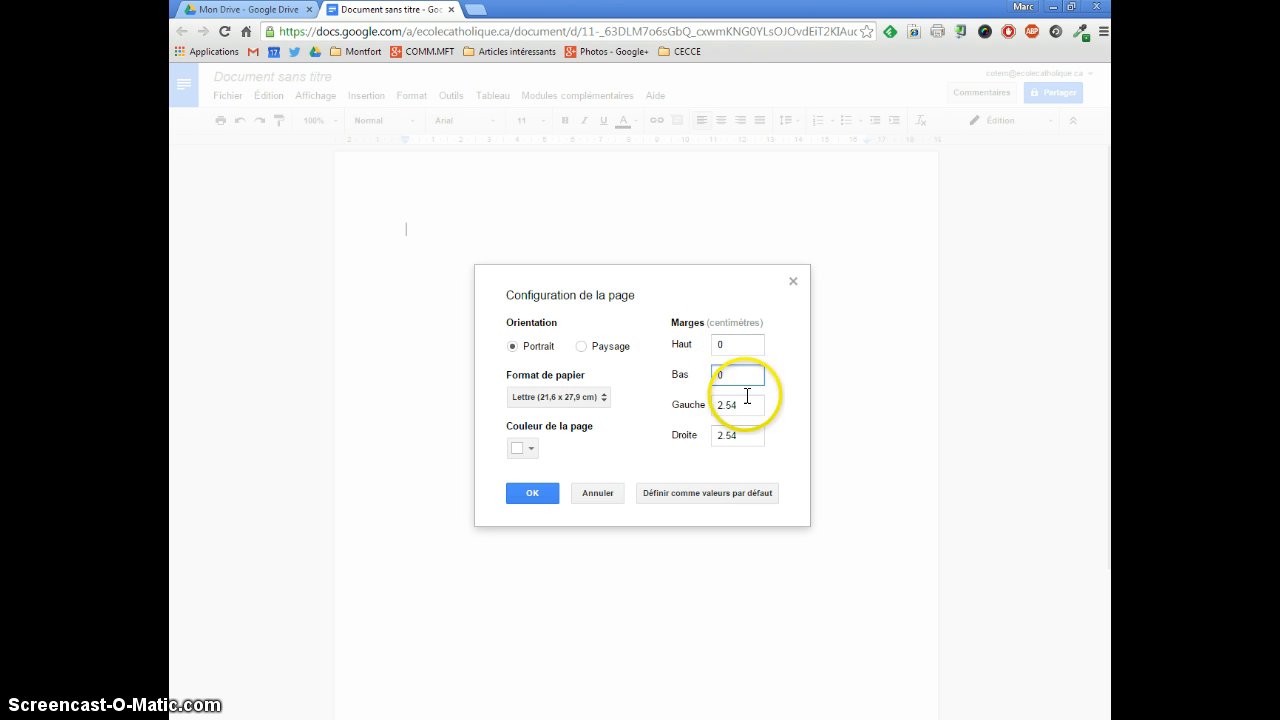
pyautogui.write('0')
pyautogui.click(745, 433)
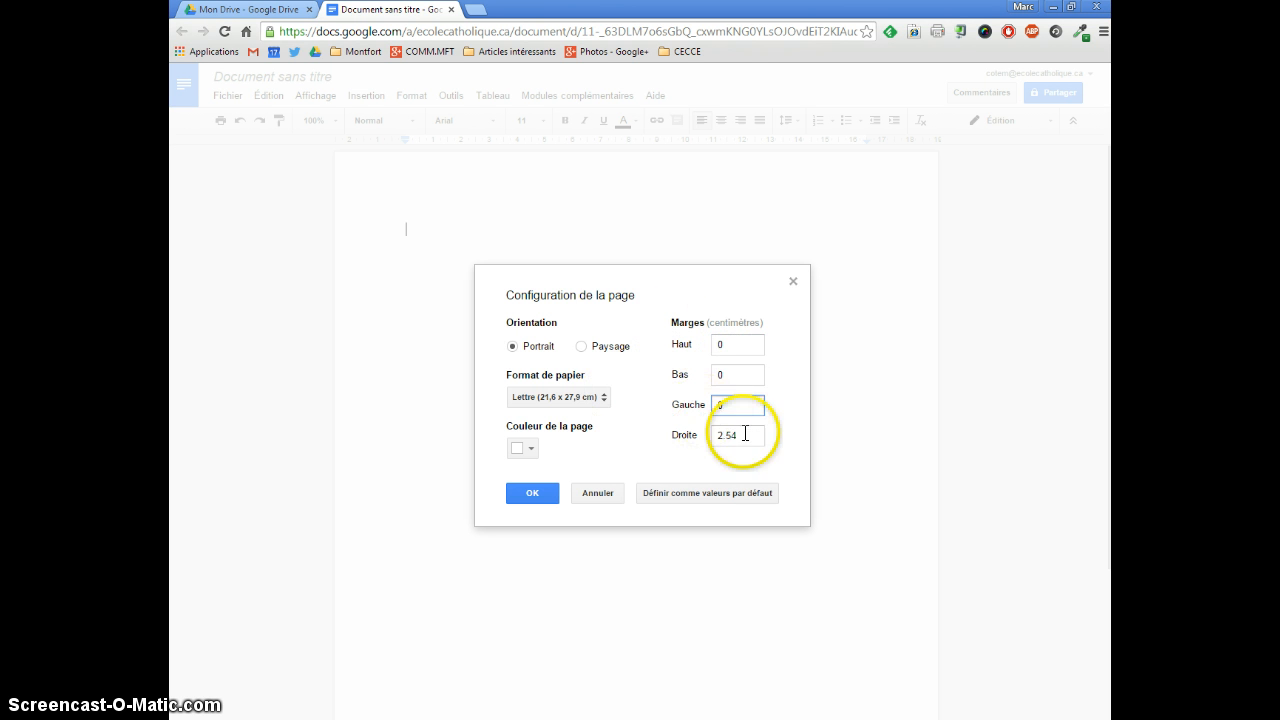
pyautogui.moveTo(745, 433); pyautogui.dragTo(664, 422)
pyautogui.write('0')
pyautogui.click(663, 427)
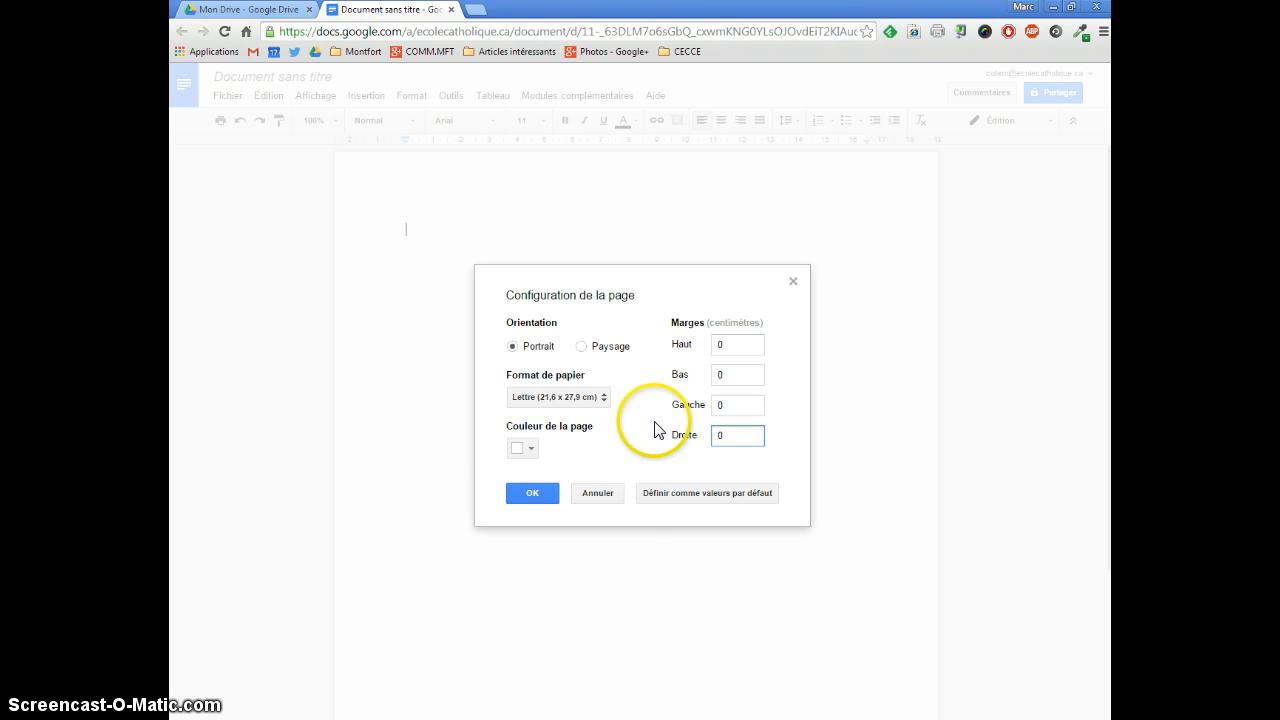
# Step: Set the page colour to light purple and apply the page setup
pyautogui.click(527, 448)
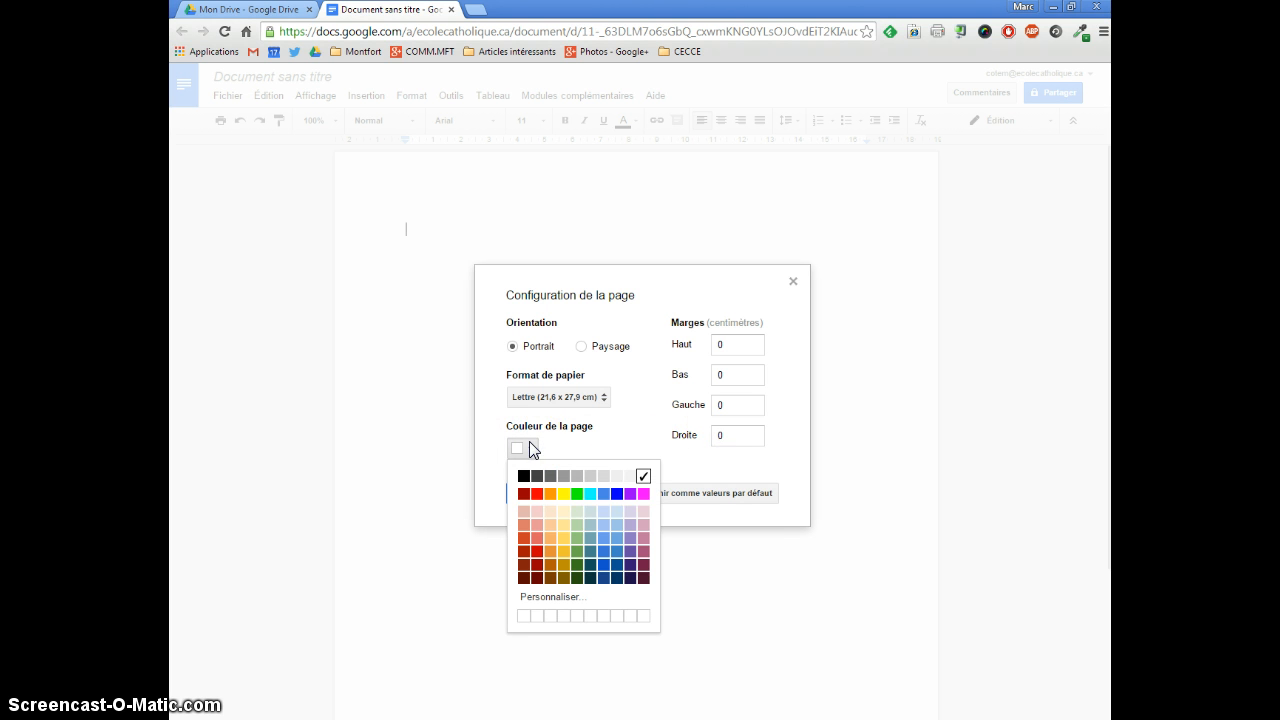
pyautogui.click(631, 514)
pyautogui.click(538, 493)
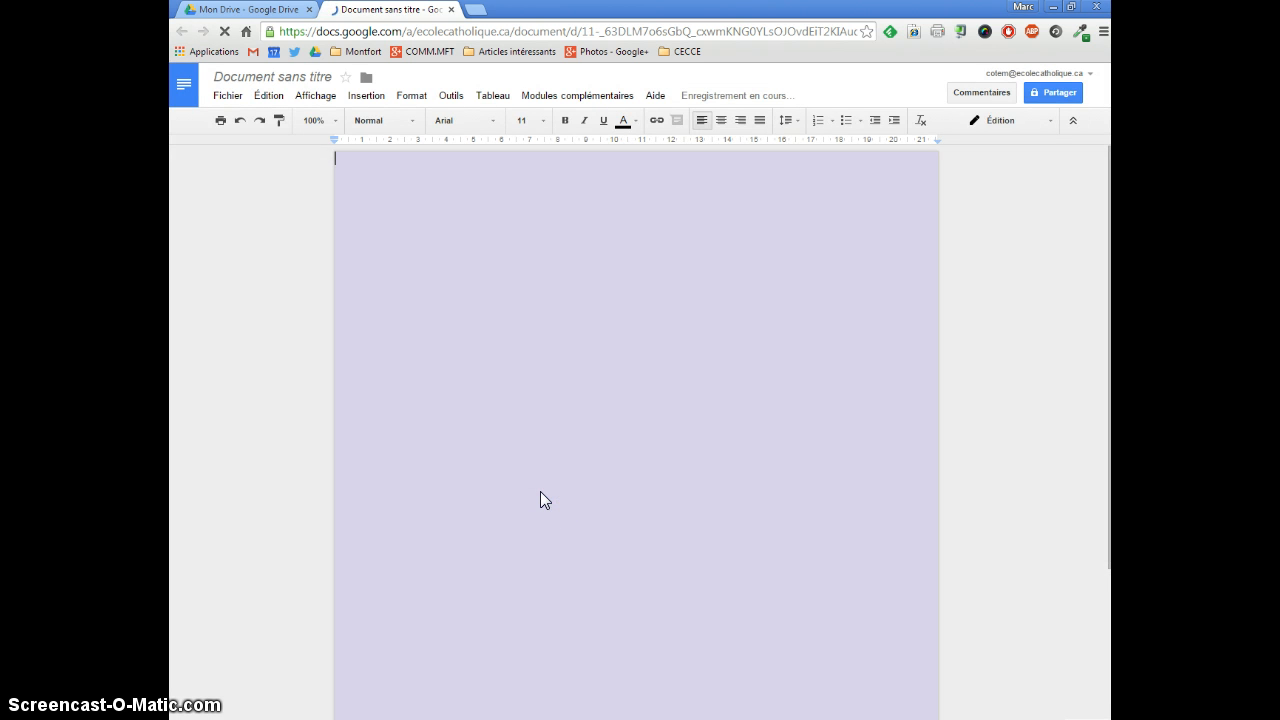
pyautogui.click(545, 488)
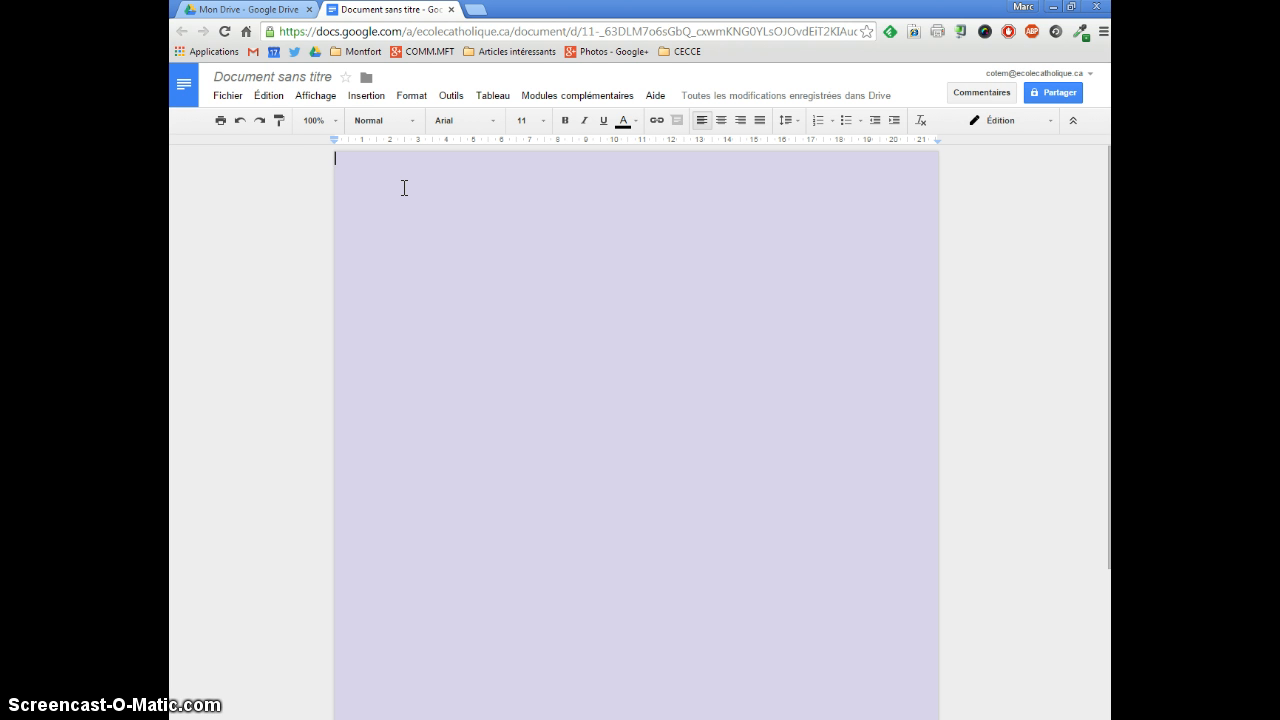
# Step: Insert a 3 x 1 table and narrow its two outer columns to about 2 cm each, leaving a wide middle cell
pyautogui.click(491, 100)
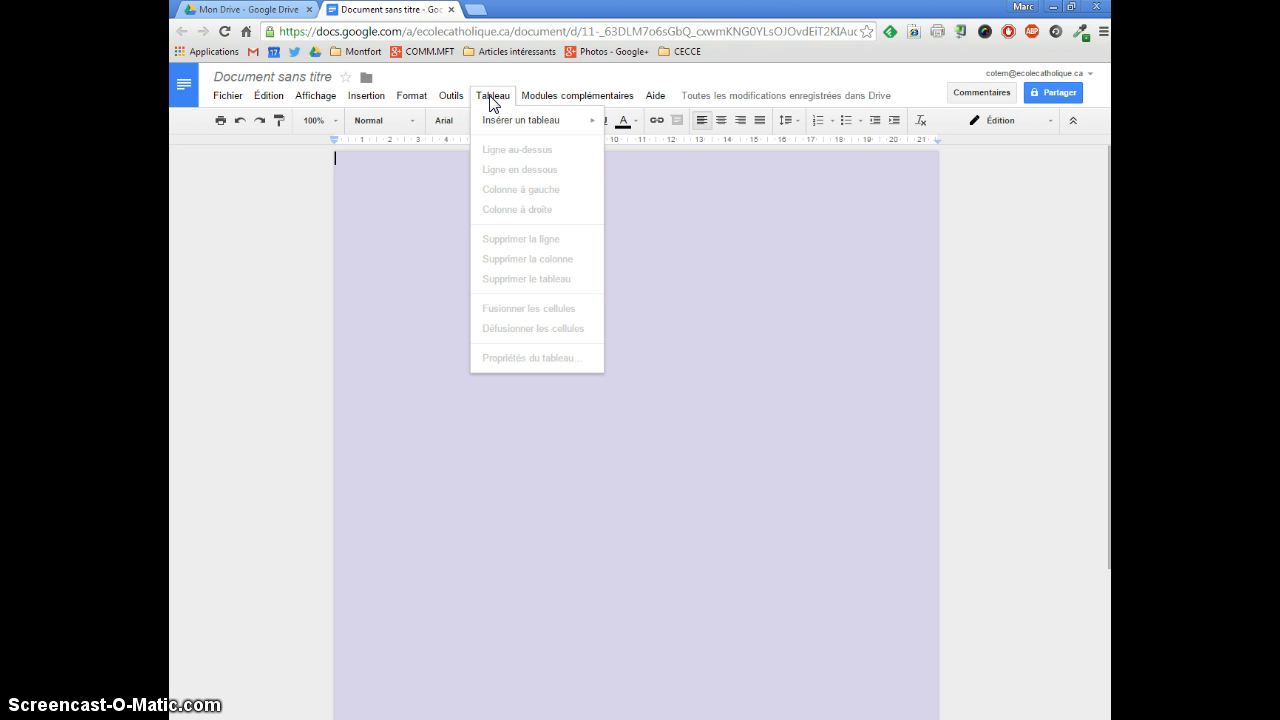
pyautogui.click(502, 124)
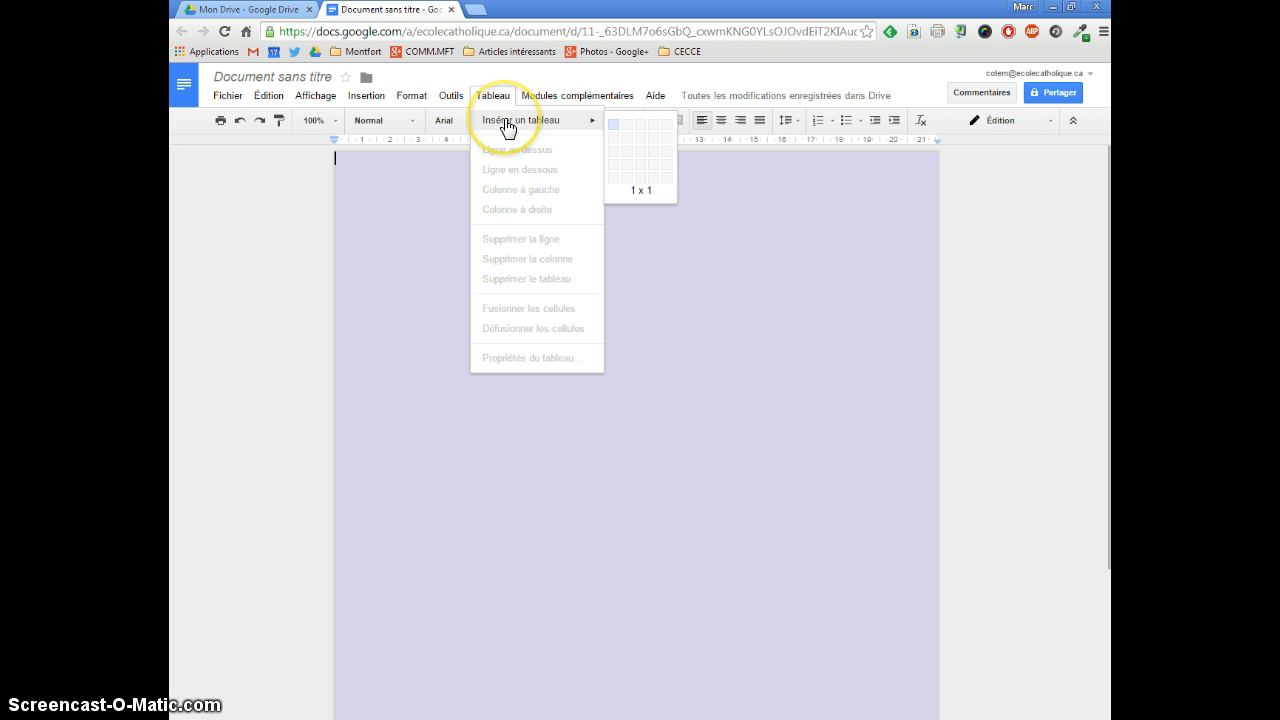
pyautogui.click(640, 124)
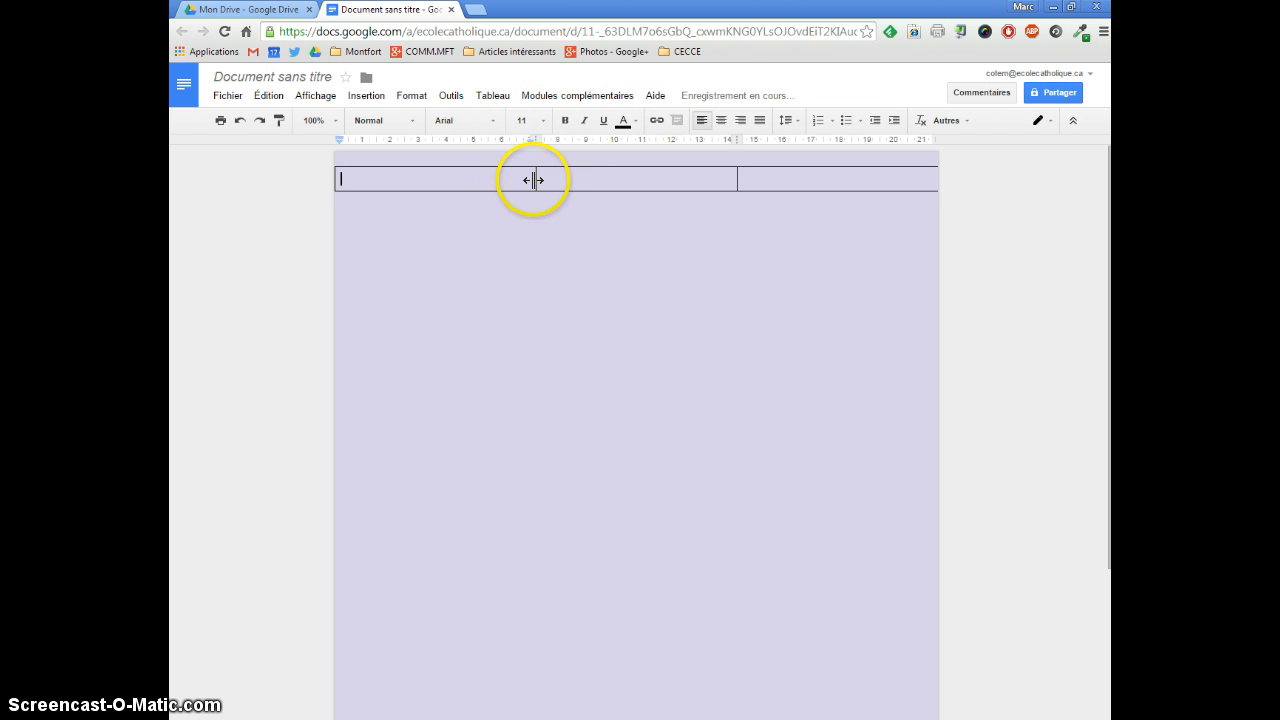
pyautogui.moveTo(536, 180); pyautogui.dragTo(386, 184)
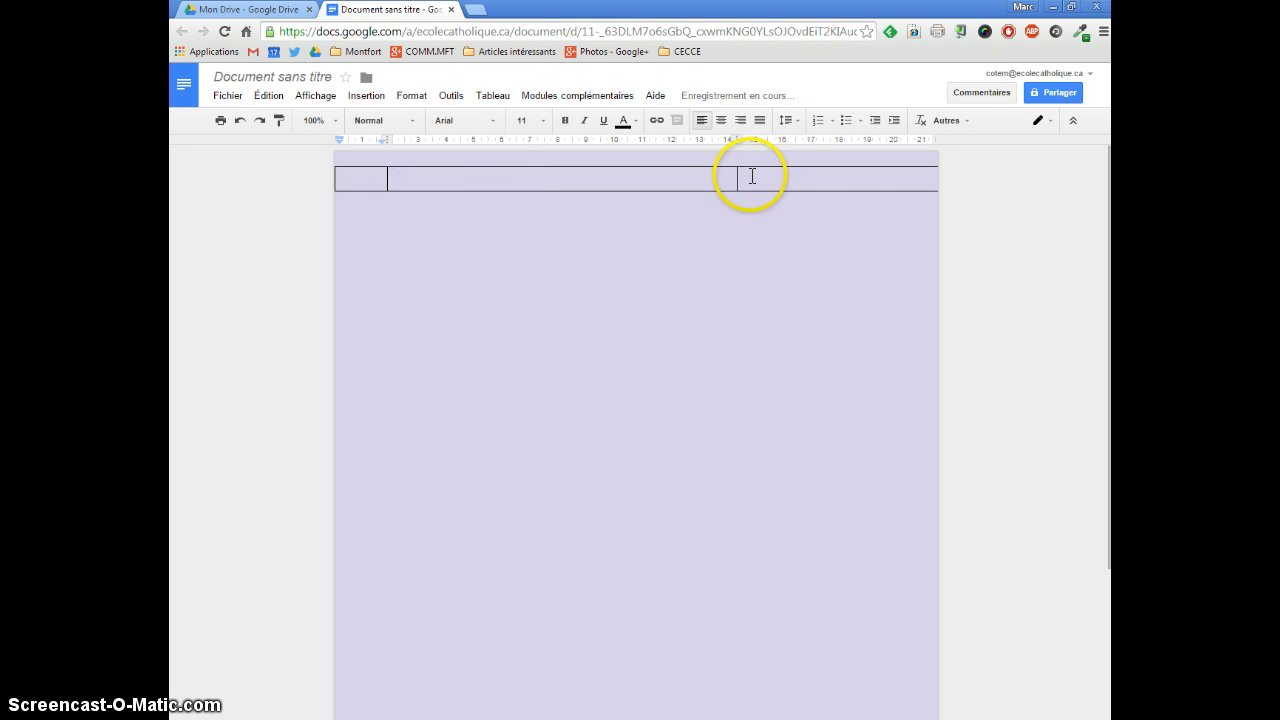
pyautogui.moveTo(734, 180); pyautogui.dragTo(887, 184)
# Step: Enter the title "Certificat de mérite" in the table's middle cell and centre it
pyautogui.click(709, 180)
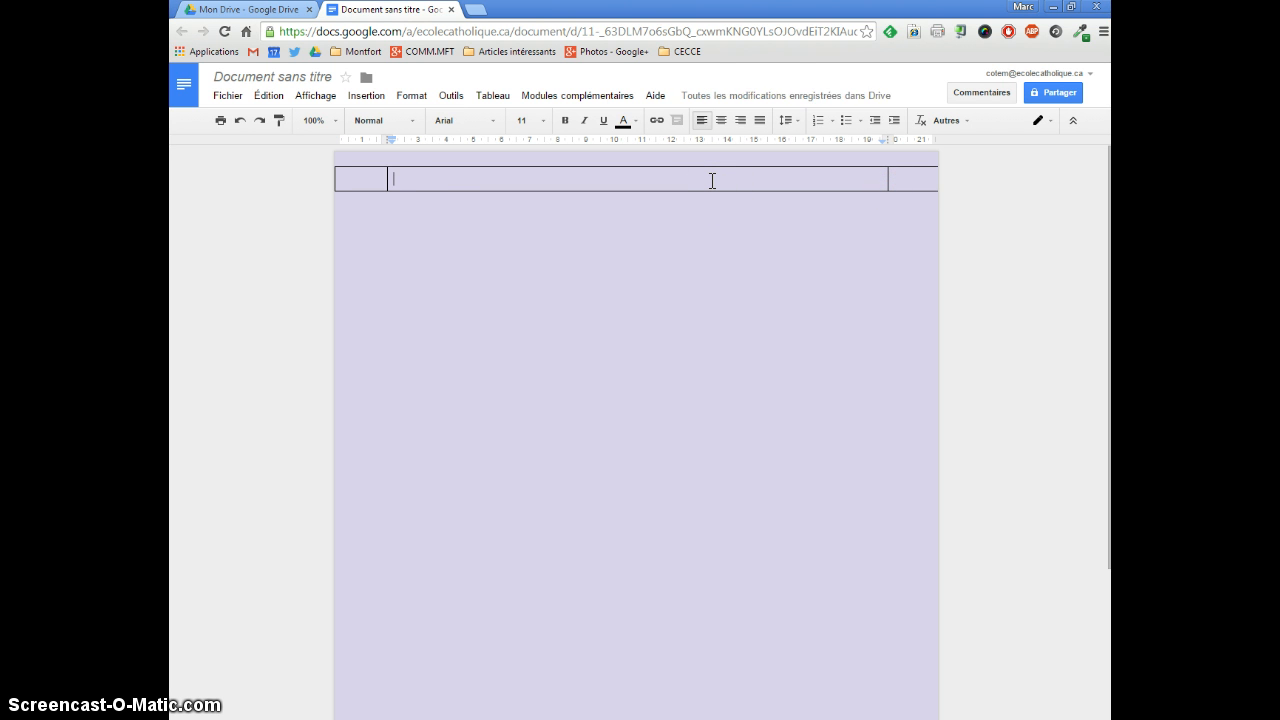
pyautogui.write('Certificat de mérite')
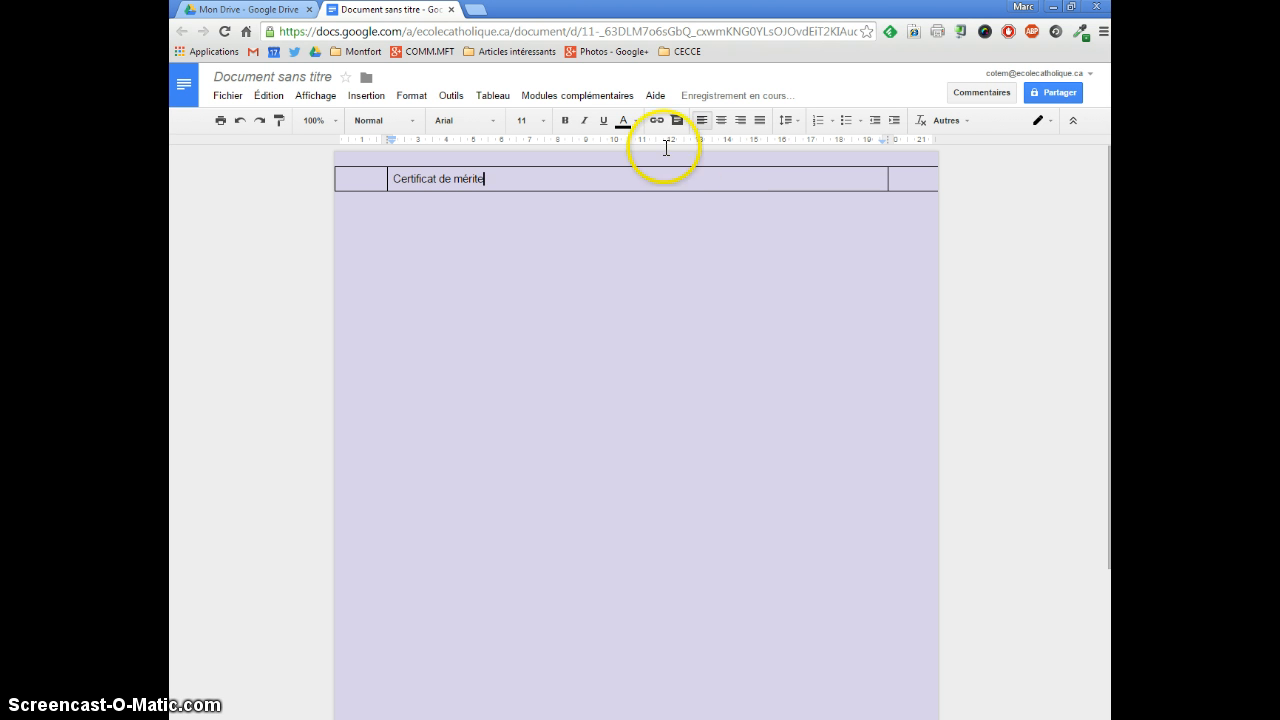
pyautogui.click(721, 120)
# Step: Change the font of the "Certificat de mérite" title to Bangers
pyautogui.moveTo(686, 179); pyautogui.dragTo(570, 170)
pyautogui.click(495, 118)
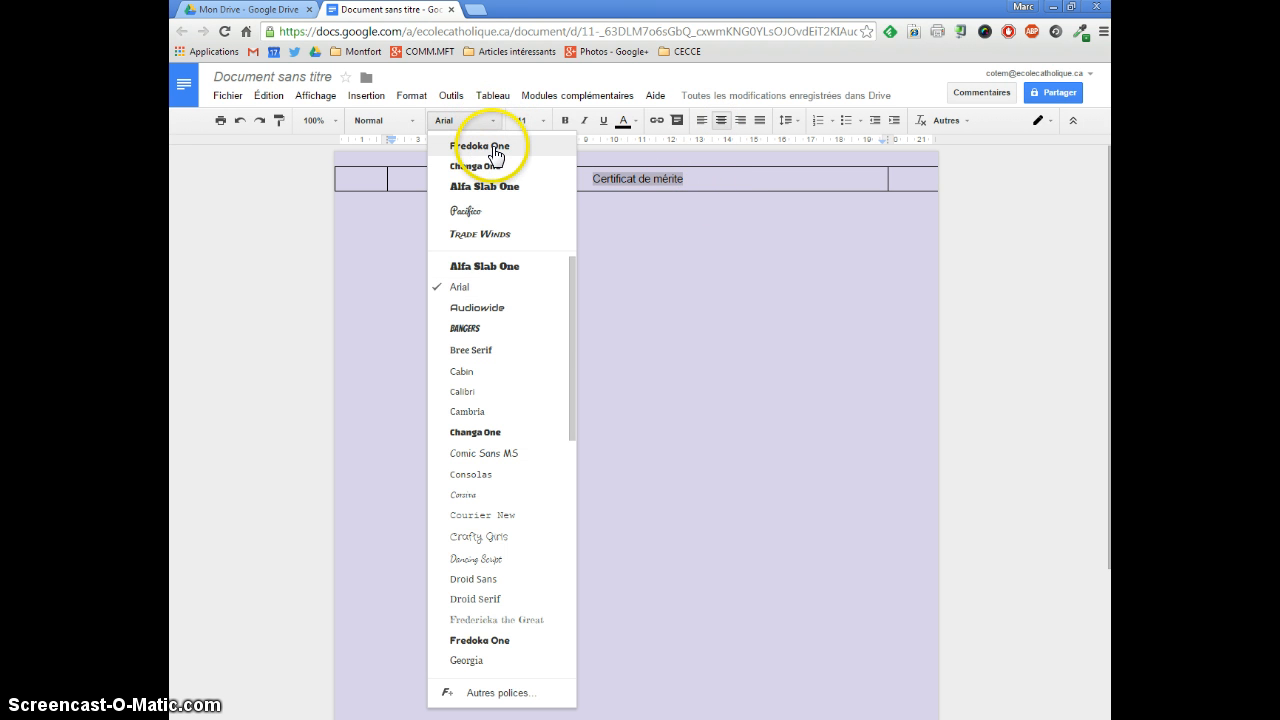
pyautogui.moveTo(571, 270)
pyautogui.mouseDown()
pyautogui.moveTo(580, 329)
pyautogui.moveTo(579, 259)
pyautogui.mouseUp()
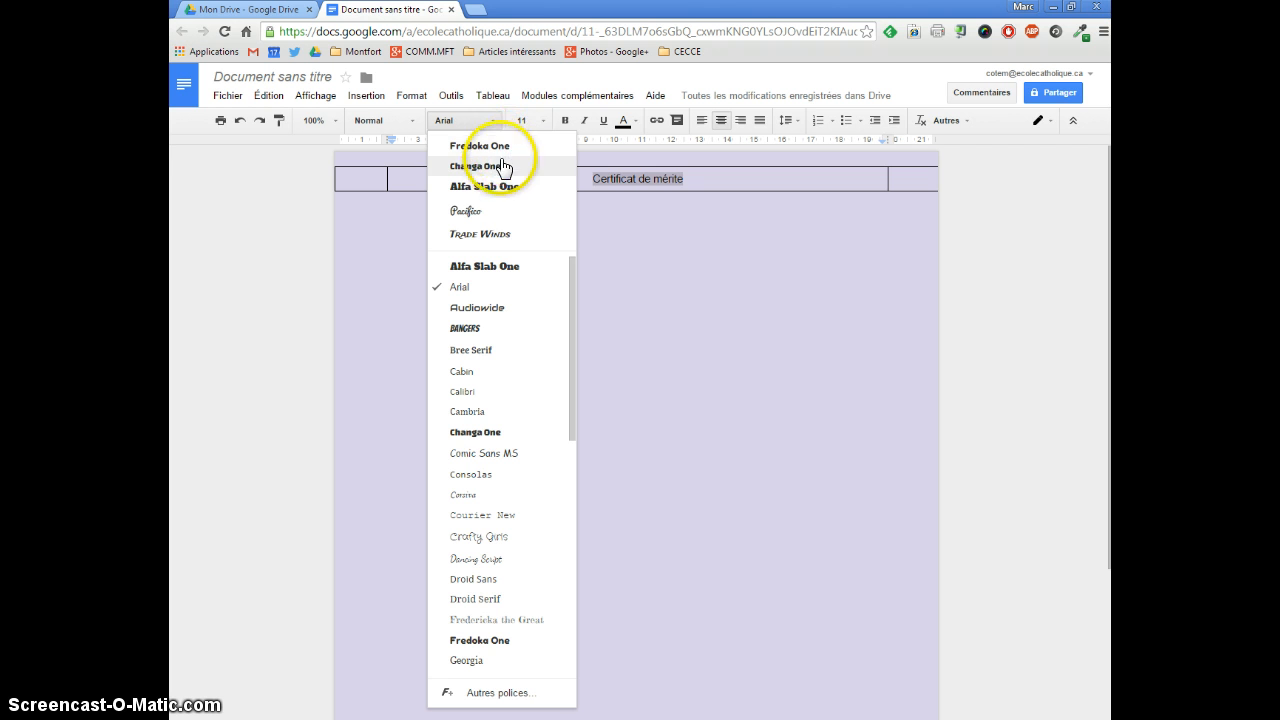
pyautogui.moveTo(571, 271); pyautogui.dragTo(572, 282)
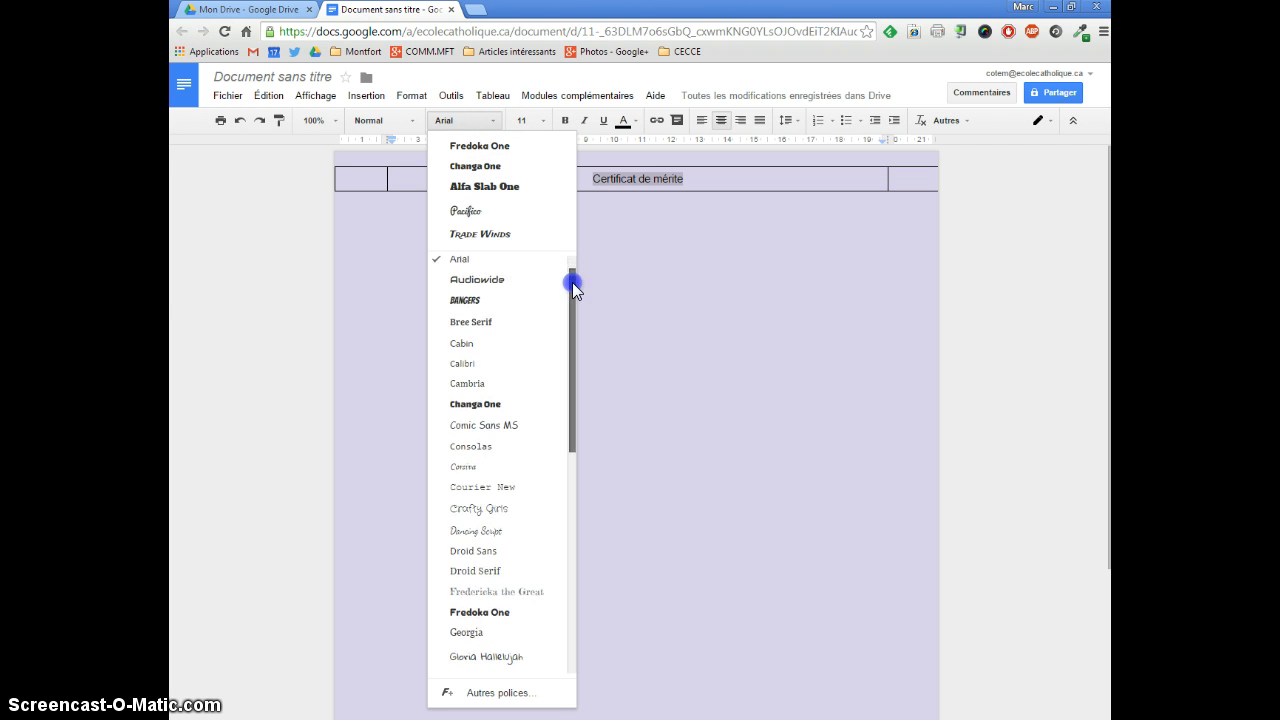
pyautogui.click(476, 302)
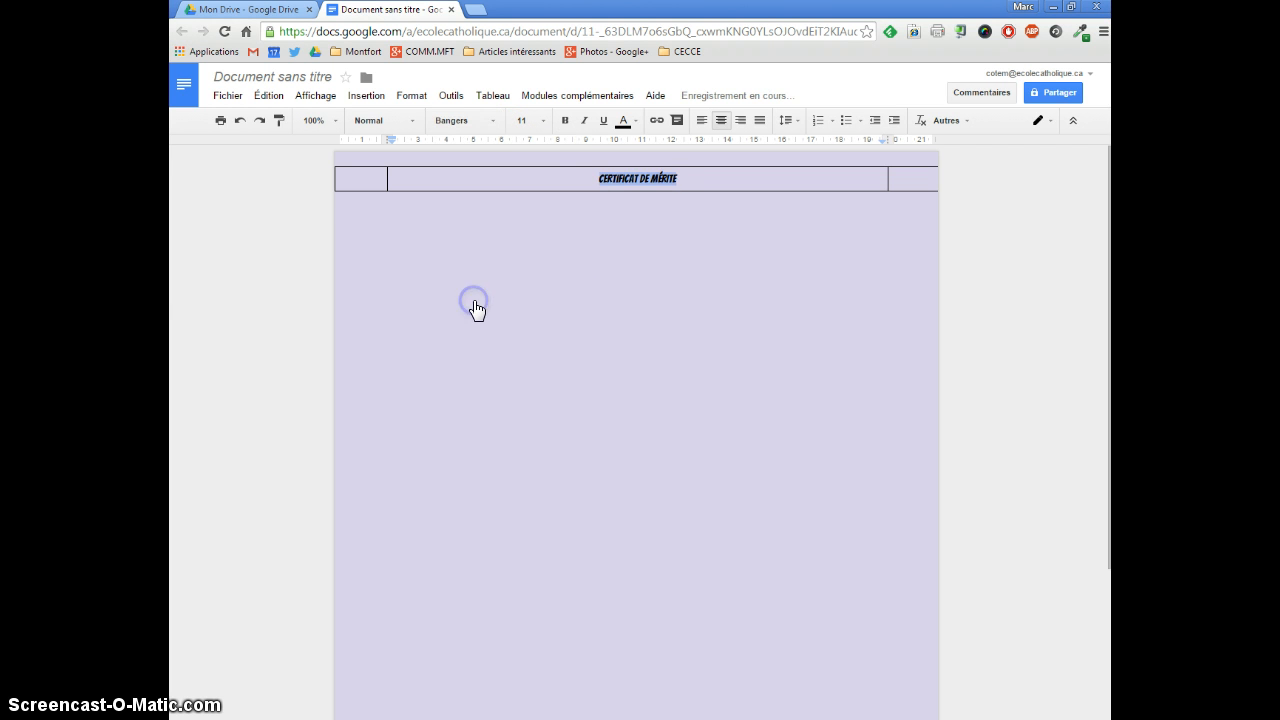
# Step: Enlarge the certificate title, first to size 60 and finally to 64
pyautogui.click(541, 122)
pyautogui.click(530, 367)
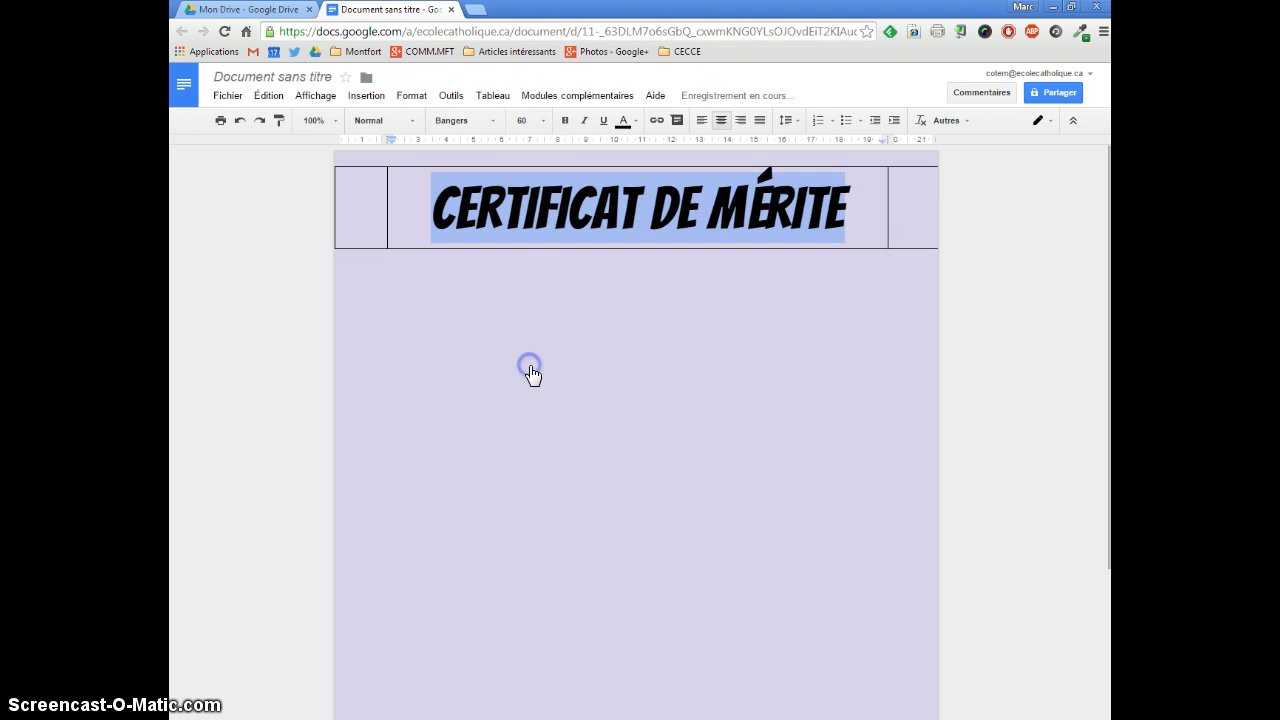
pyautogui.click(543, 121)
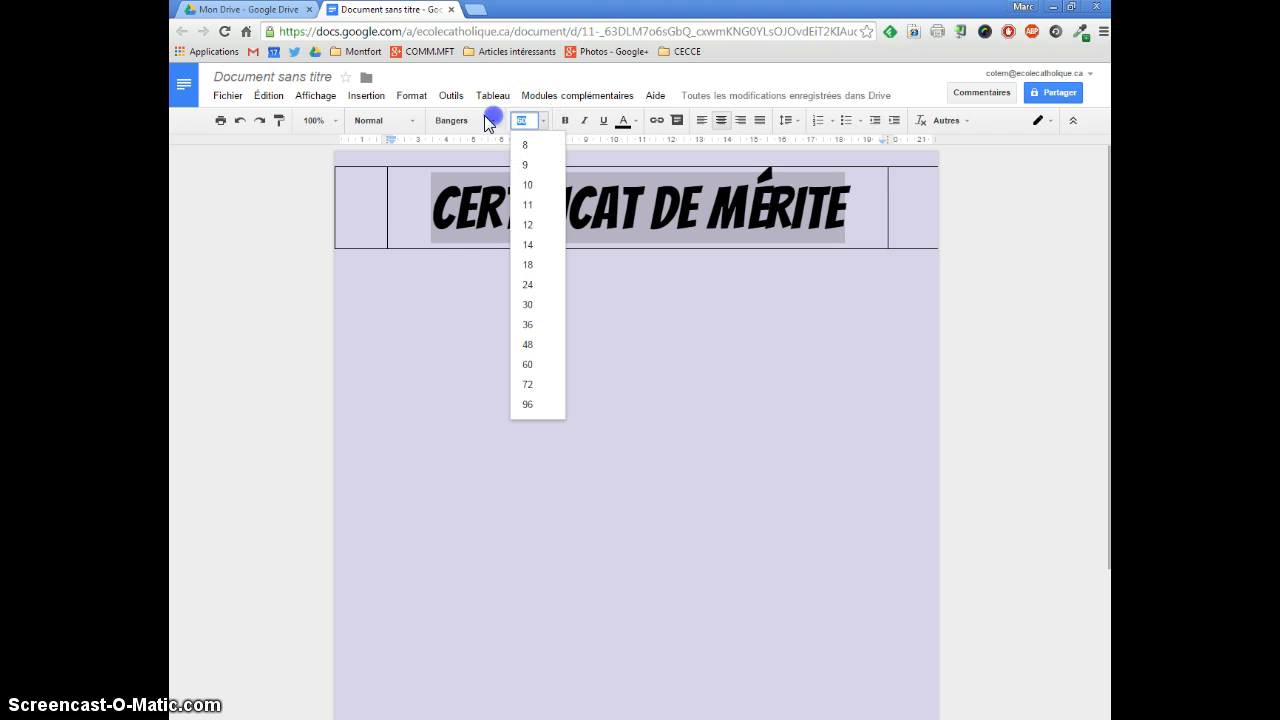
pyautogui.write('64')
pyautogui.press('Return')
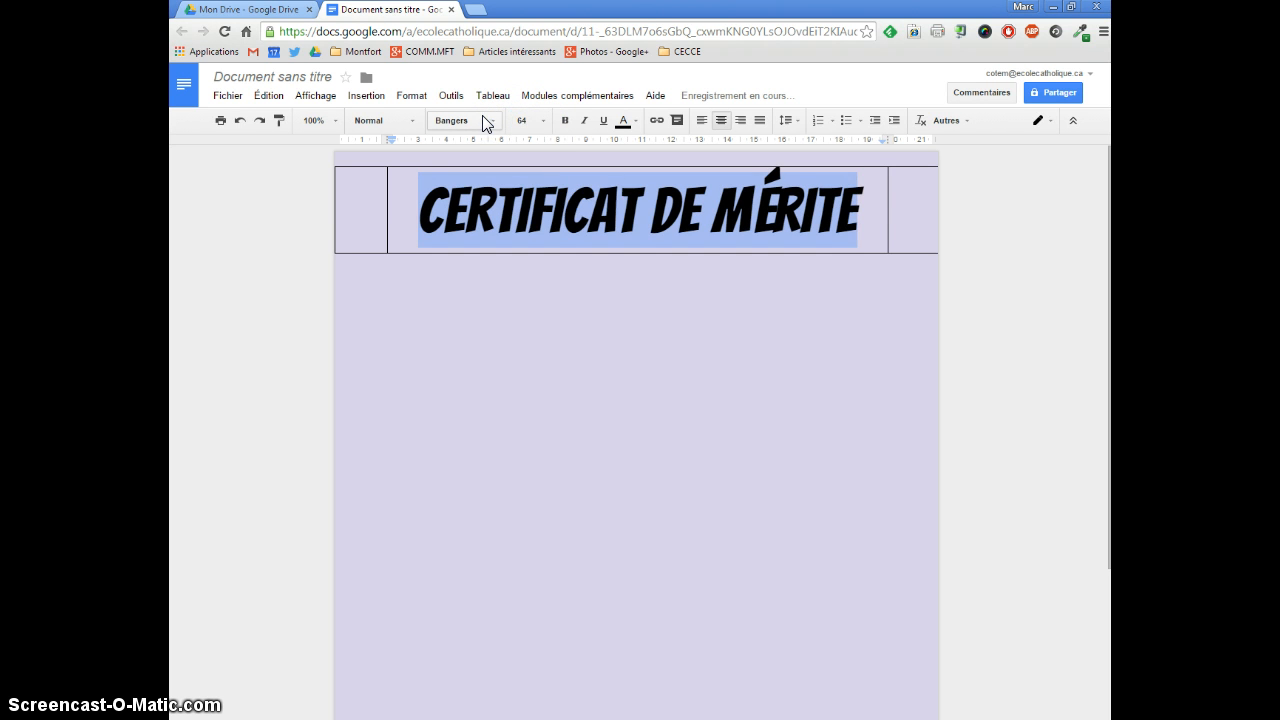
pyautogui.click(783, 334)
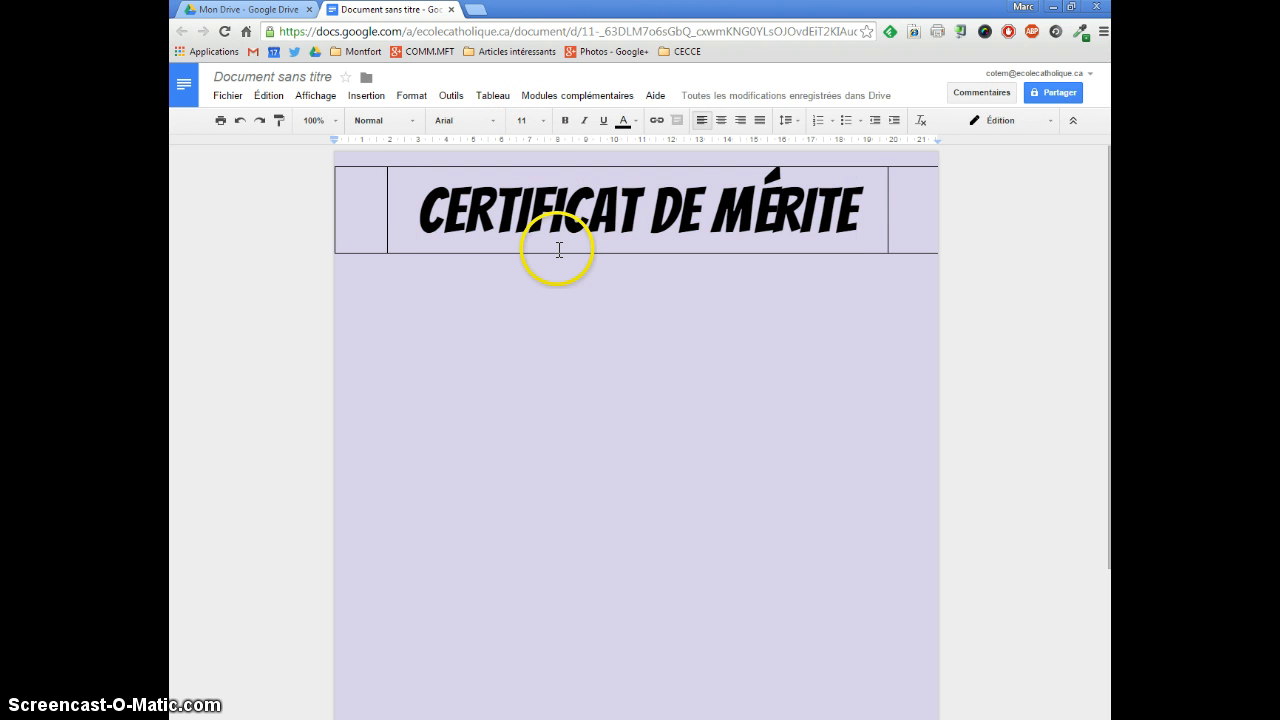
# Step: Insert a second 3 x 1 table below the title table and align its column borders with those of the first
pyautogui.click(555, 287)
pyautogui.click(493, 95)
pyautogui.moveTo(537, 120)
pyautogui.click(632, 127)
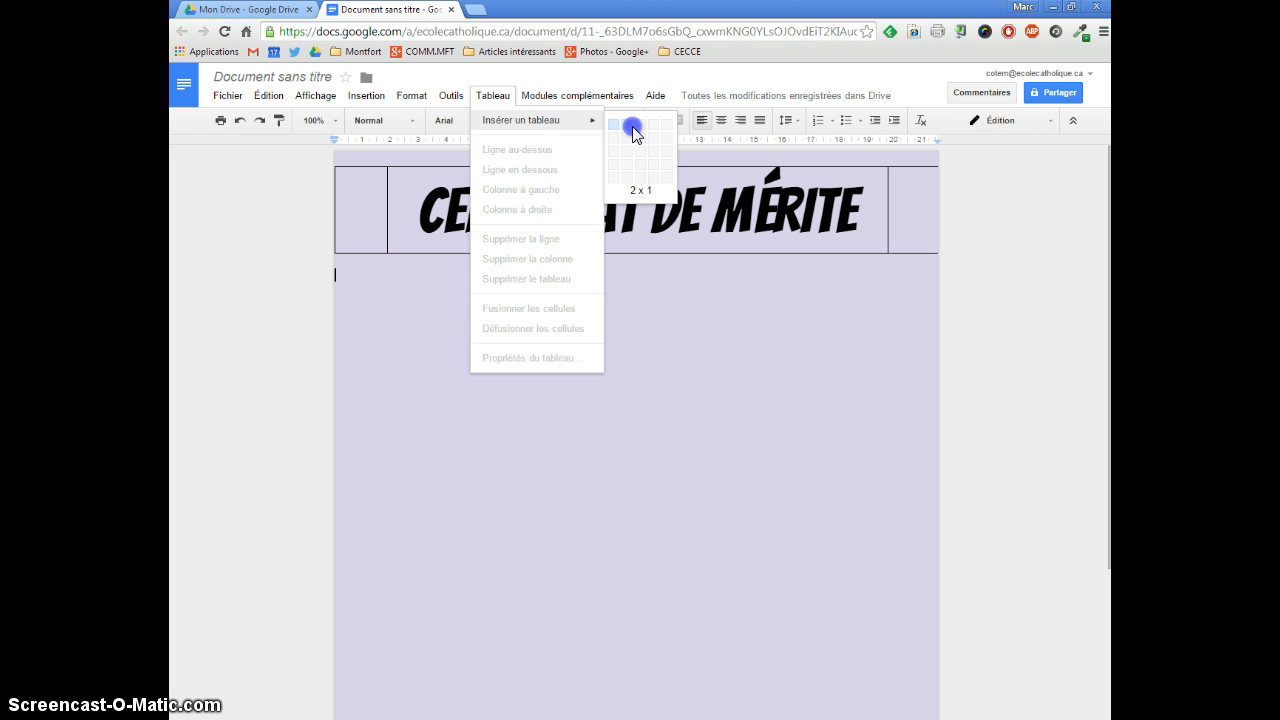
pyautogui.click(642, 126)
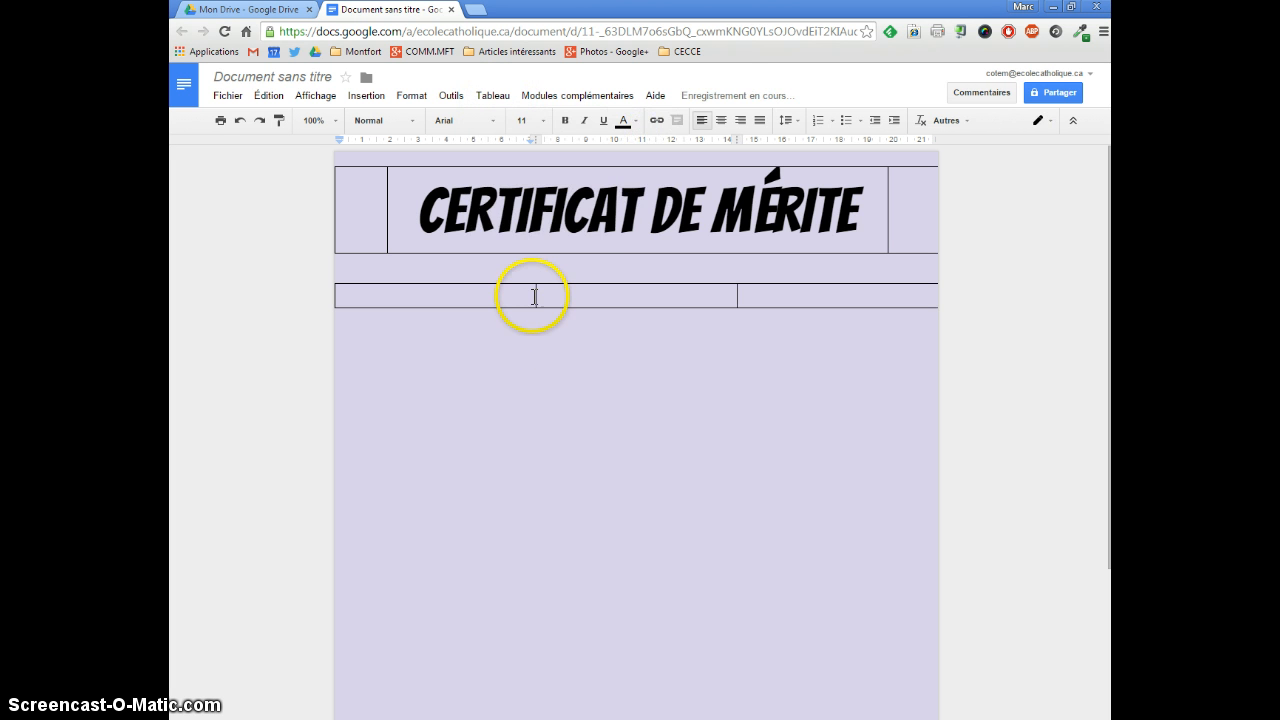
pyautogui.moveTo(531, 296); pyautogui.dragTo(388, 291)
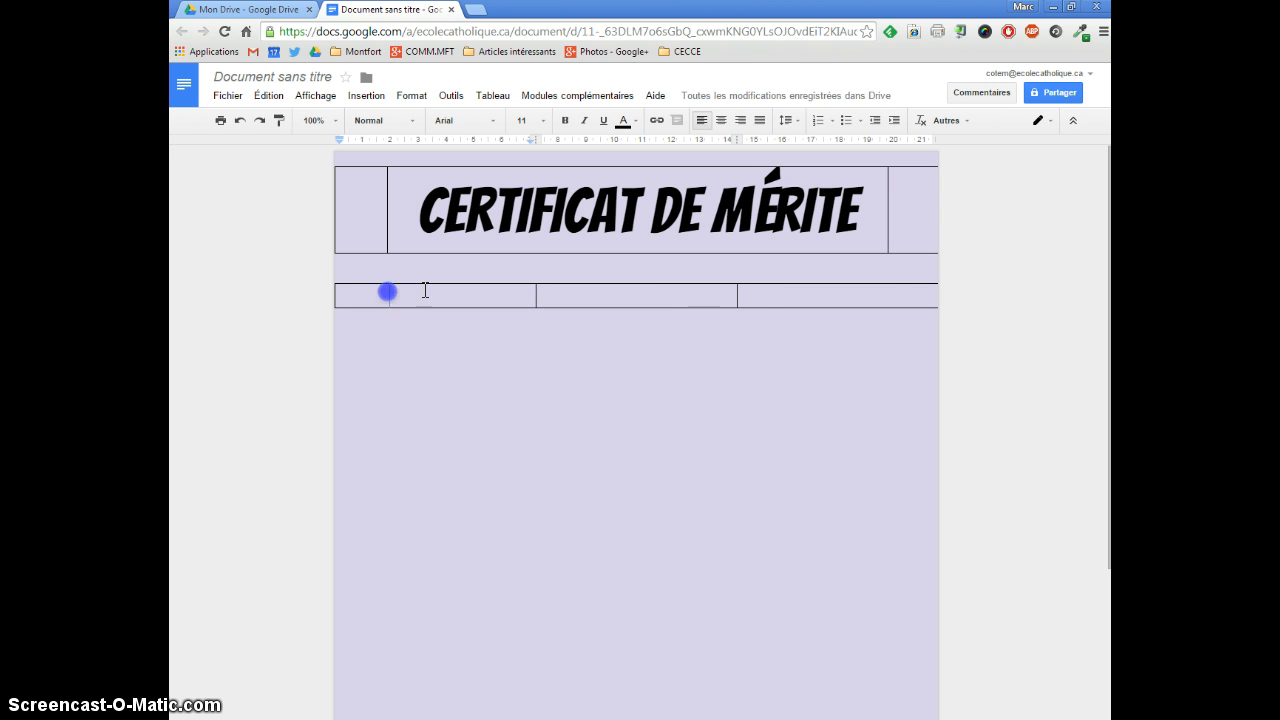
pyautogui.moveTo(737, 291); pyautogui.dragTo(887, 290)
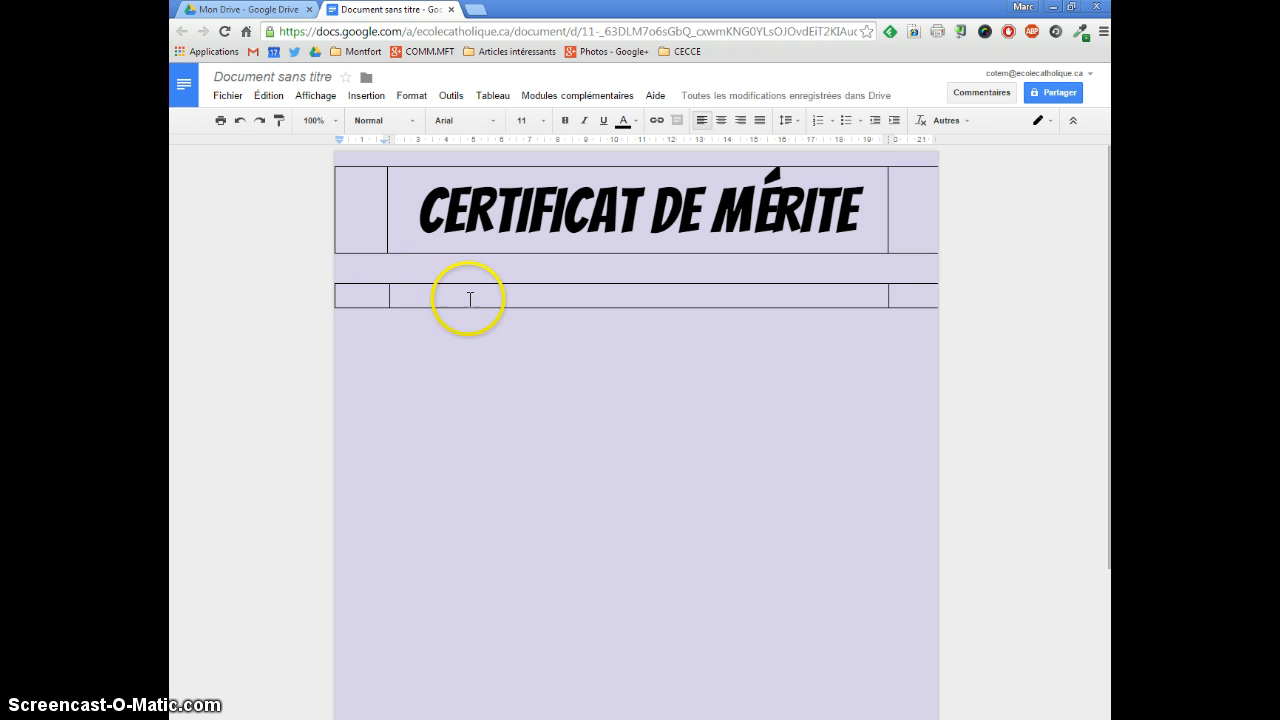
# Step: Enter "Décerné à:" in the second table's middle cell, with the recipient's full name on the line below
pyautogui.click(485, 300)
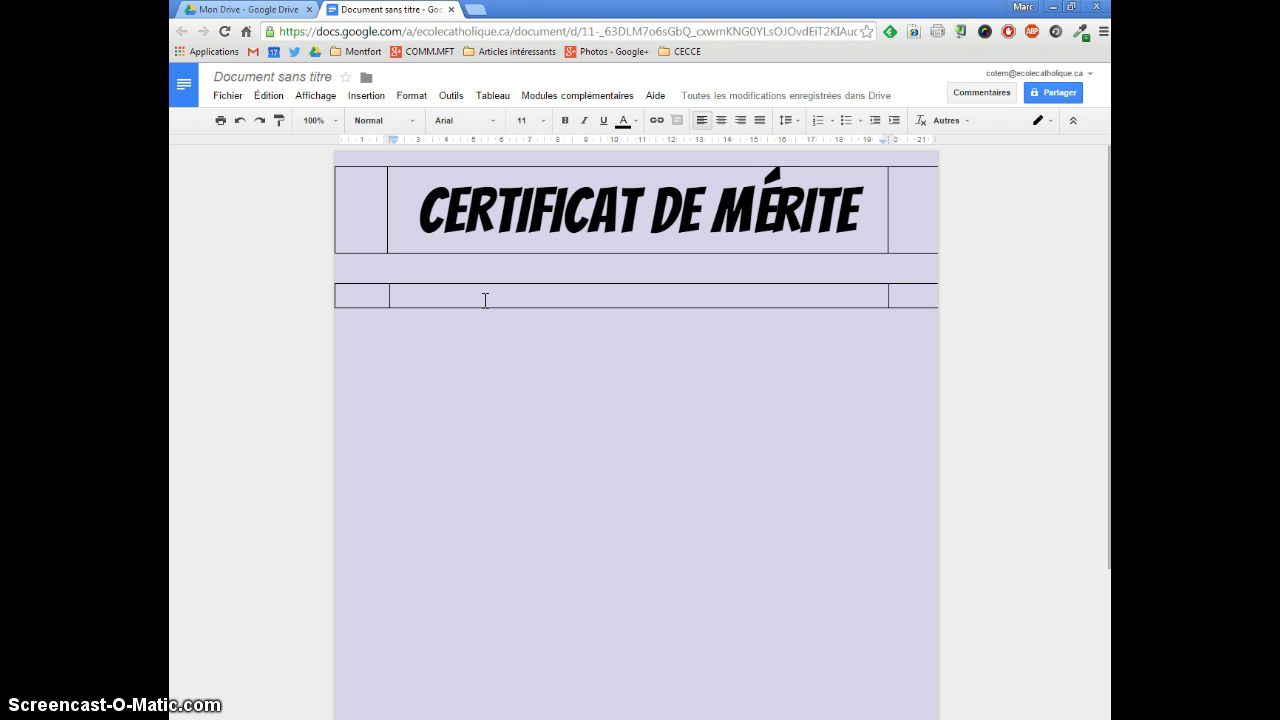
pyautogui.write('Décerné à')
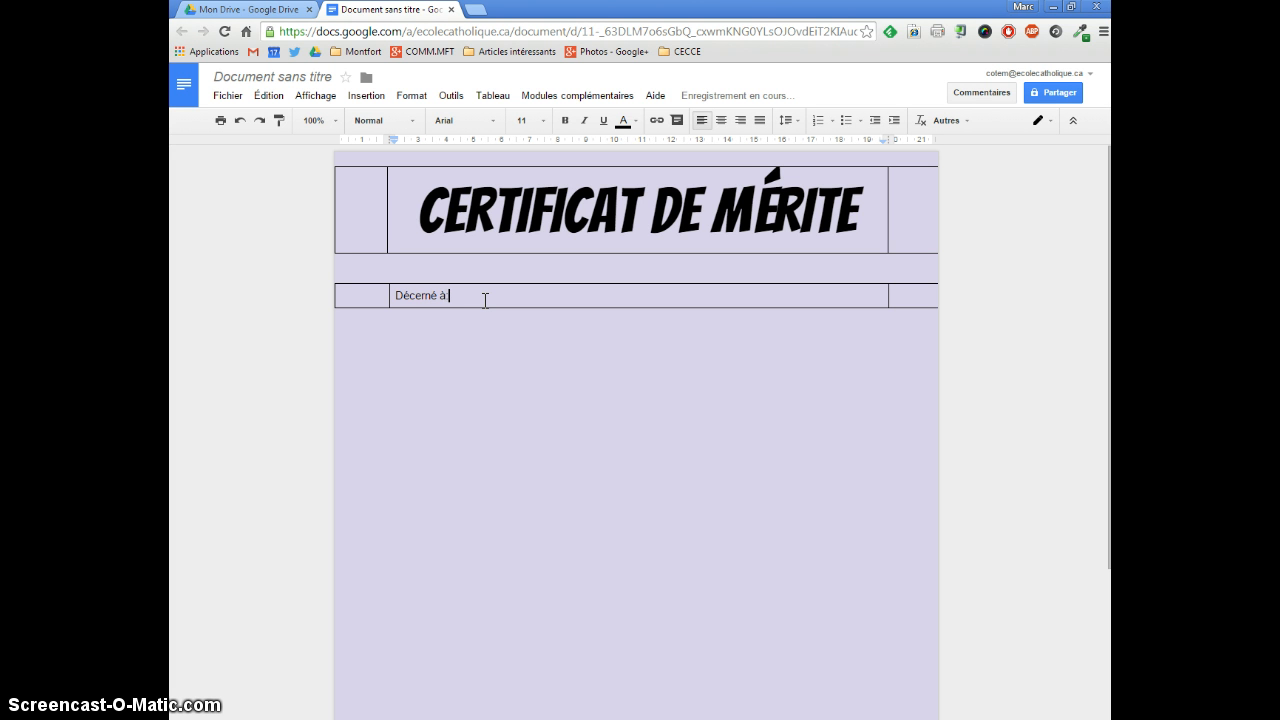
pyautogui.write(':')
pyautogui.press('Return')
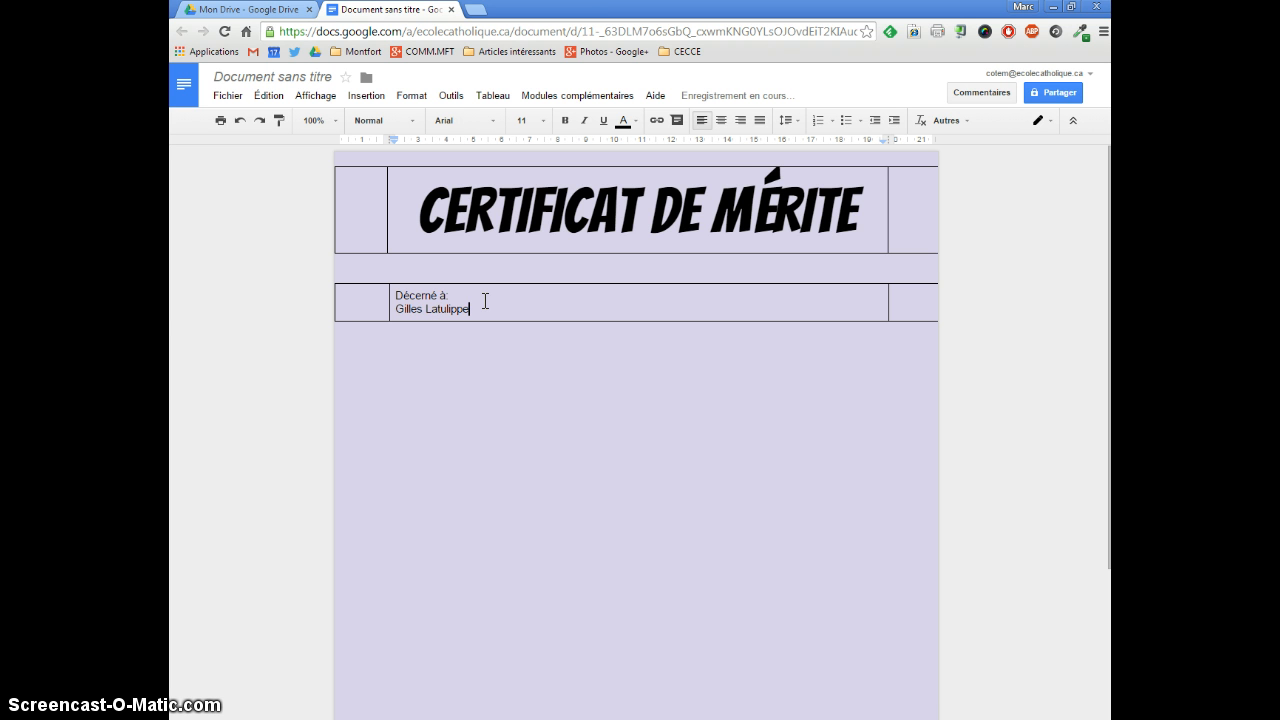
# Step: Centre both the "Décerné à:" line and the recipient's name in the second table's middle cell
pyautogui.moveTo(449, 294); pyautogui.dragTo(397, 291)
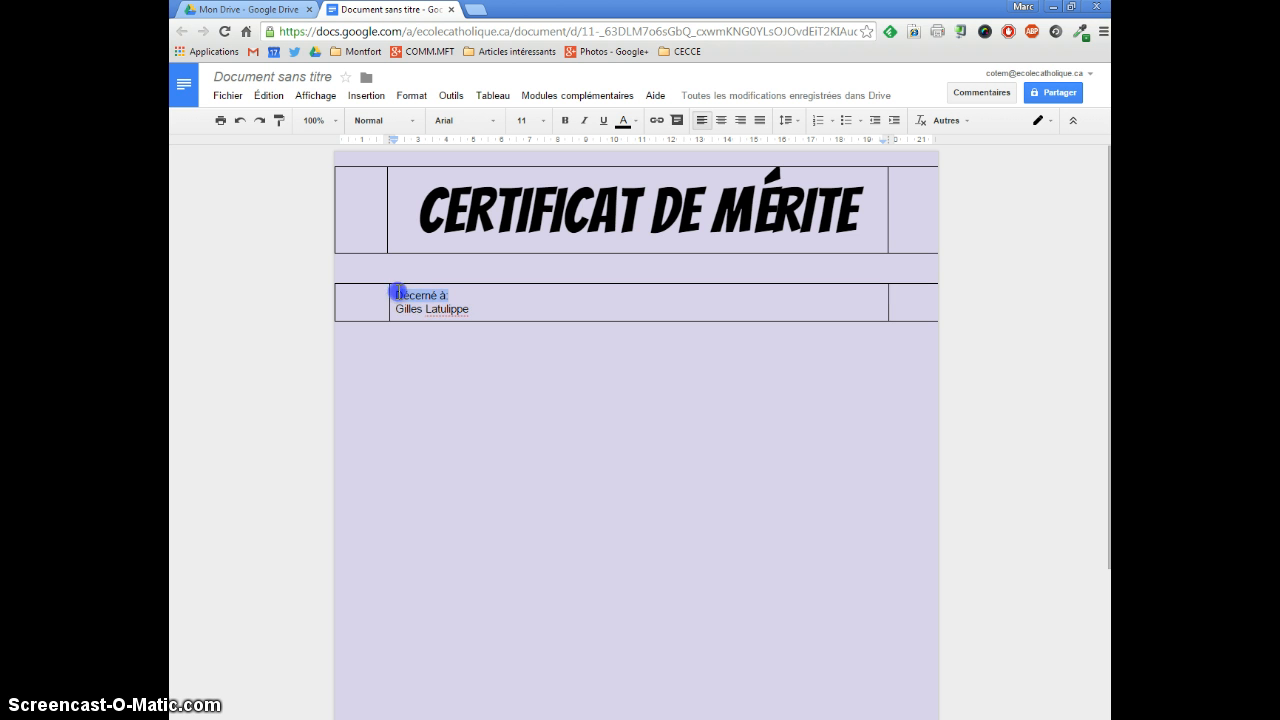
pyautogui.click(721, 120)
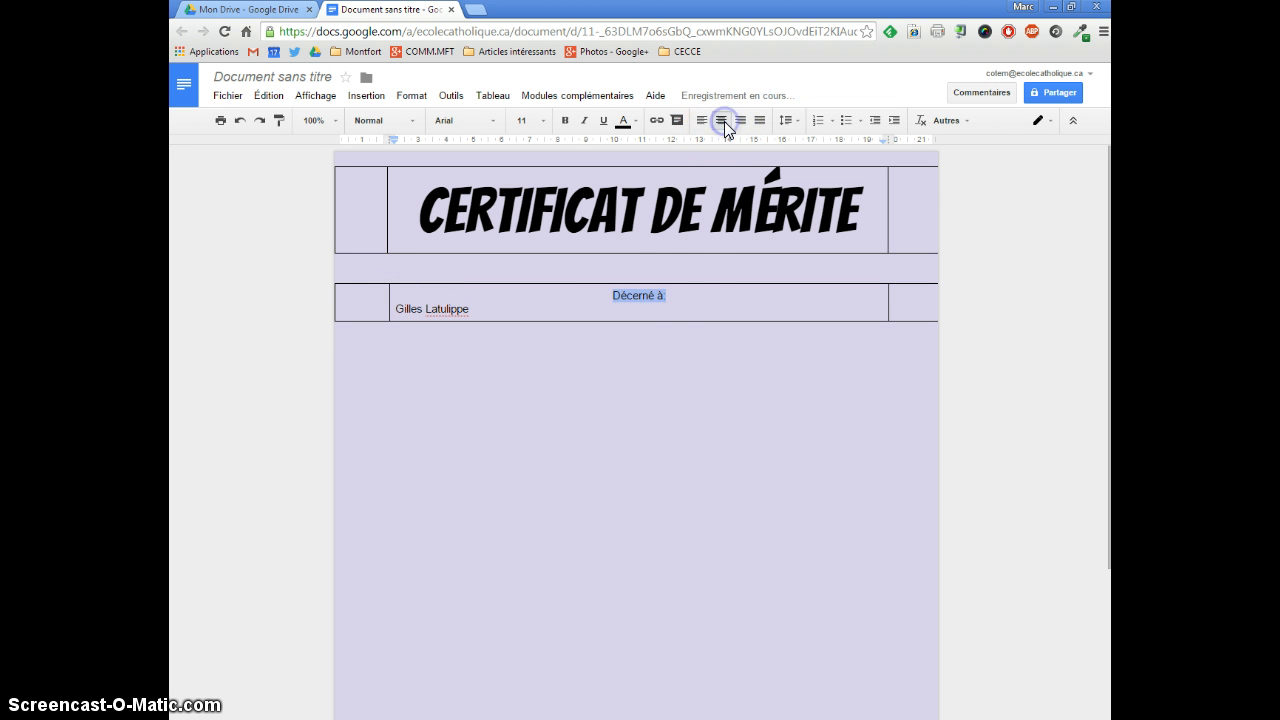
pyautogui.moveTo(538, 302)
pyautogui.mouseDown()
pyautogui.moveTo(580, 314)
pyautogui.moveTo(394, 301)
pyautogui.mouseUp()
pyautogui.click(531, 291)
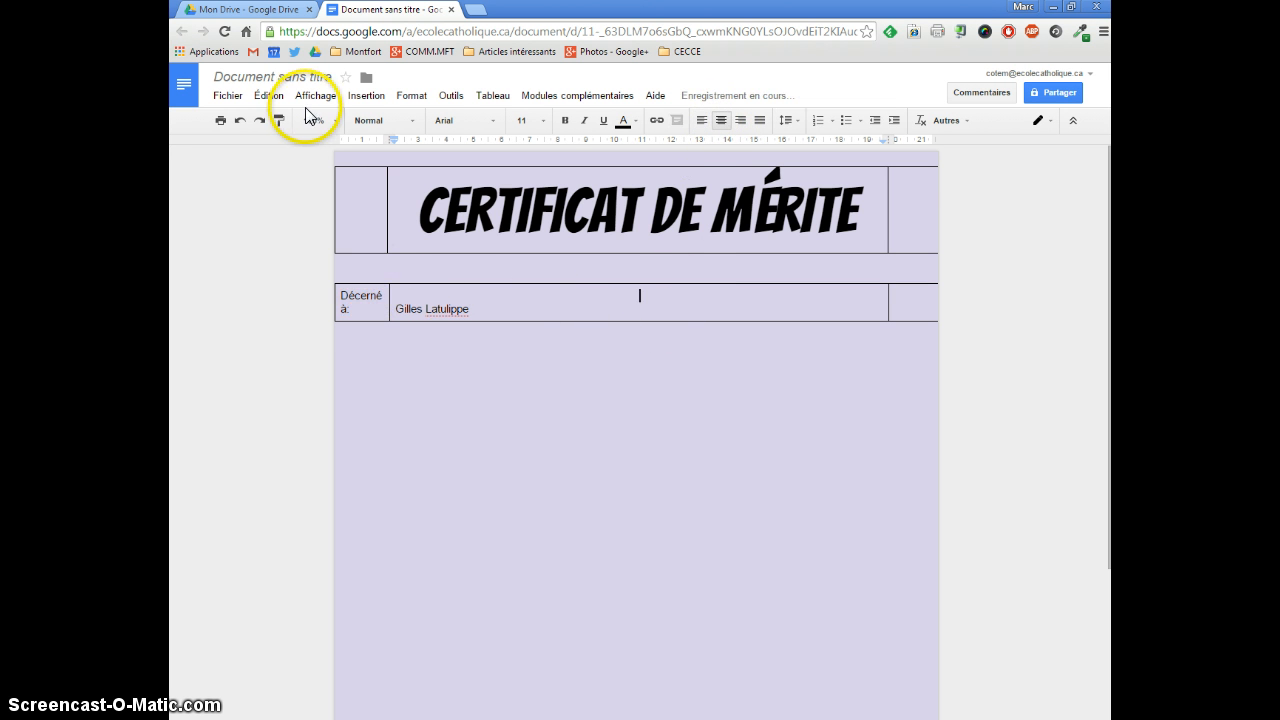
pyautogui.click(240, 120)
pyautogui.moveTo(574, 294); pyautogui.dragTo(685, 309)
pyautogui.click(721, 120)
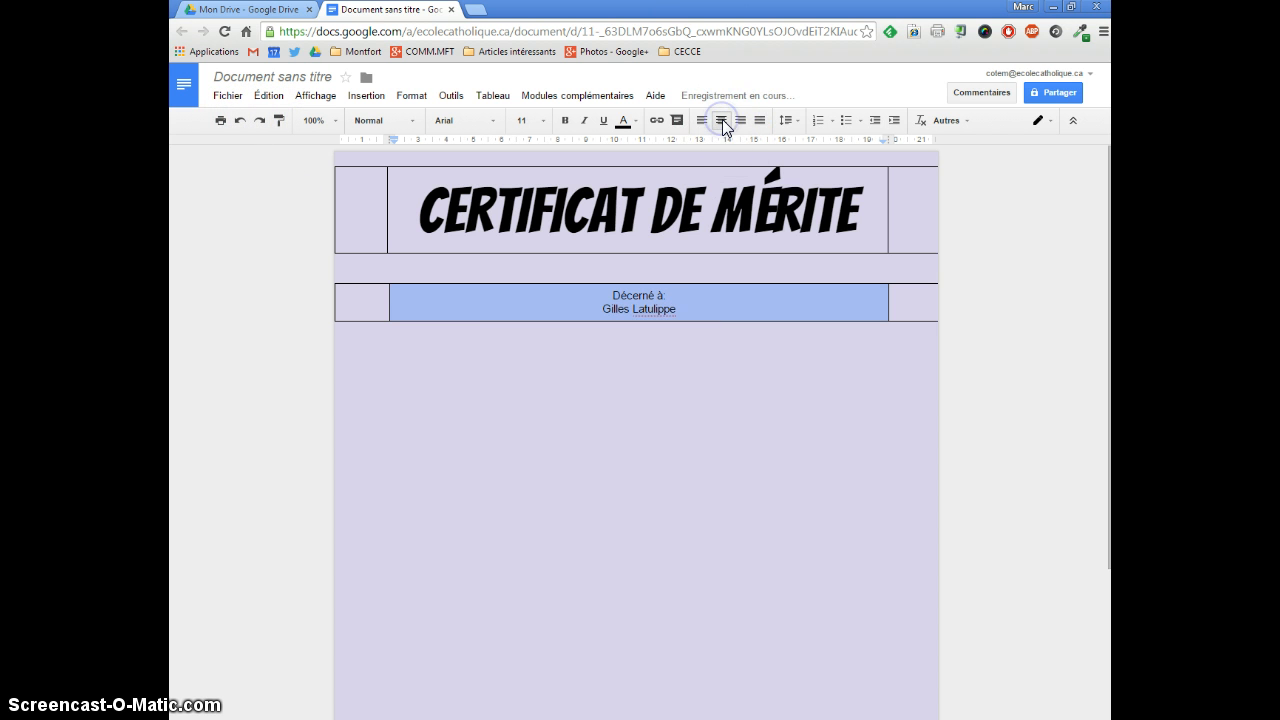
# Step: Set the font size of the "Décerné à:" line and the recipient's name to 48
pyautogui.click(534, 120)
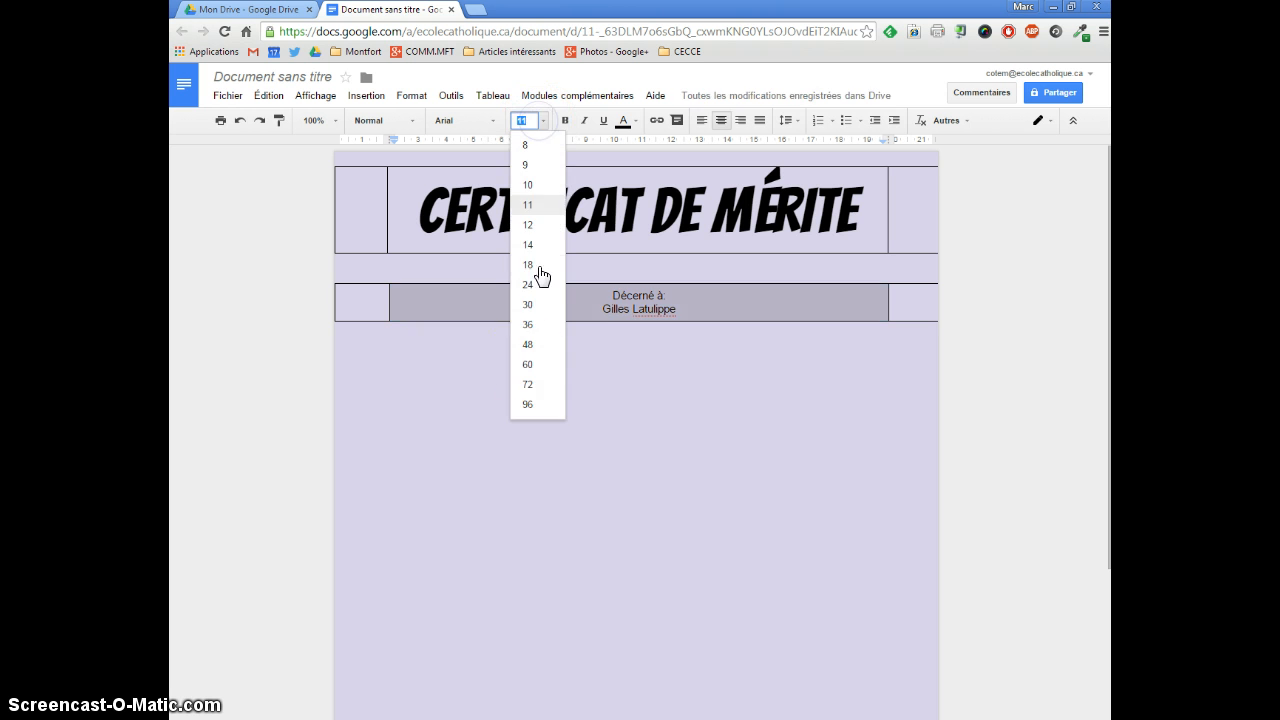
pyautogui.click(526, 345)
pyautogui.click(471, 380)
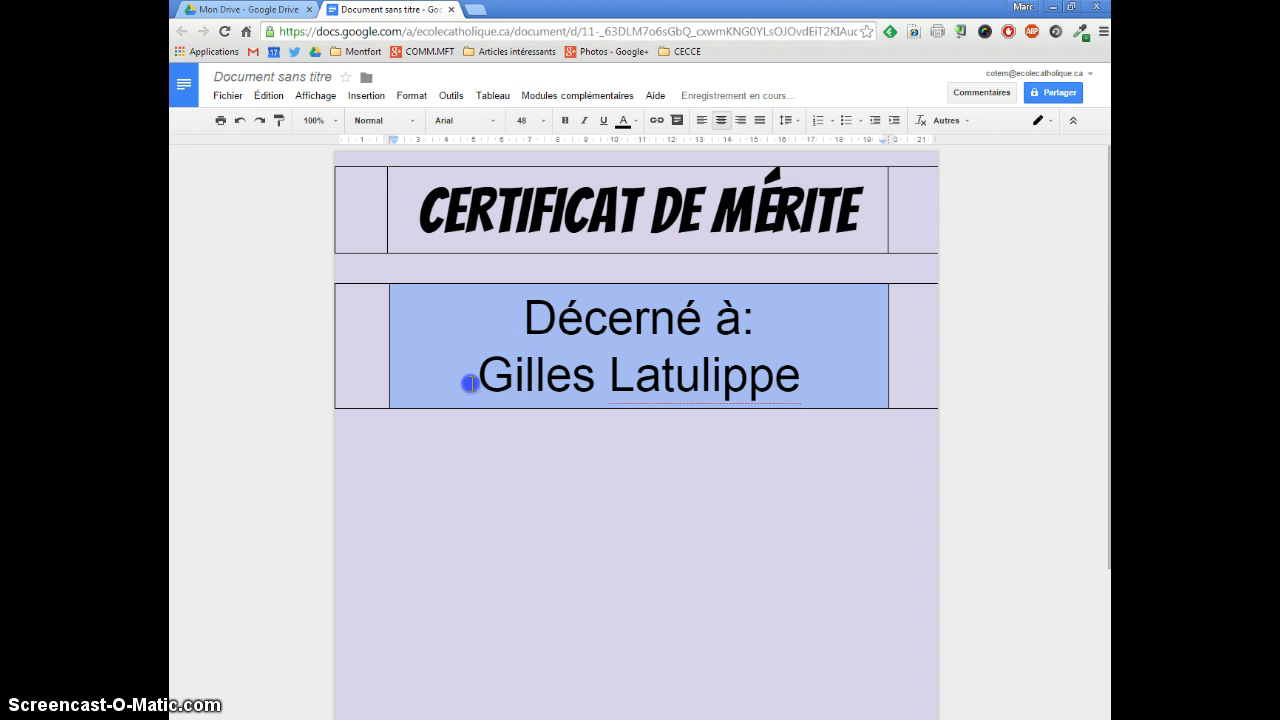
# Step: Insert a 4 x 1 table below the recipient table and roughly align its two outer column borders with those above
pyautogui.click(707, 484)
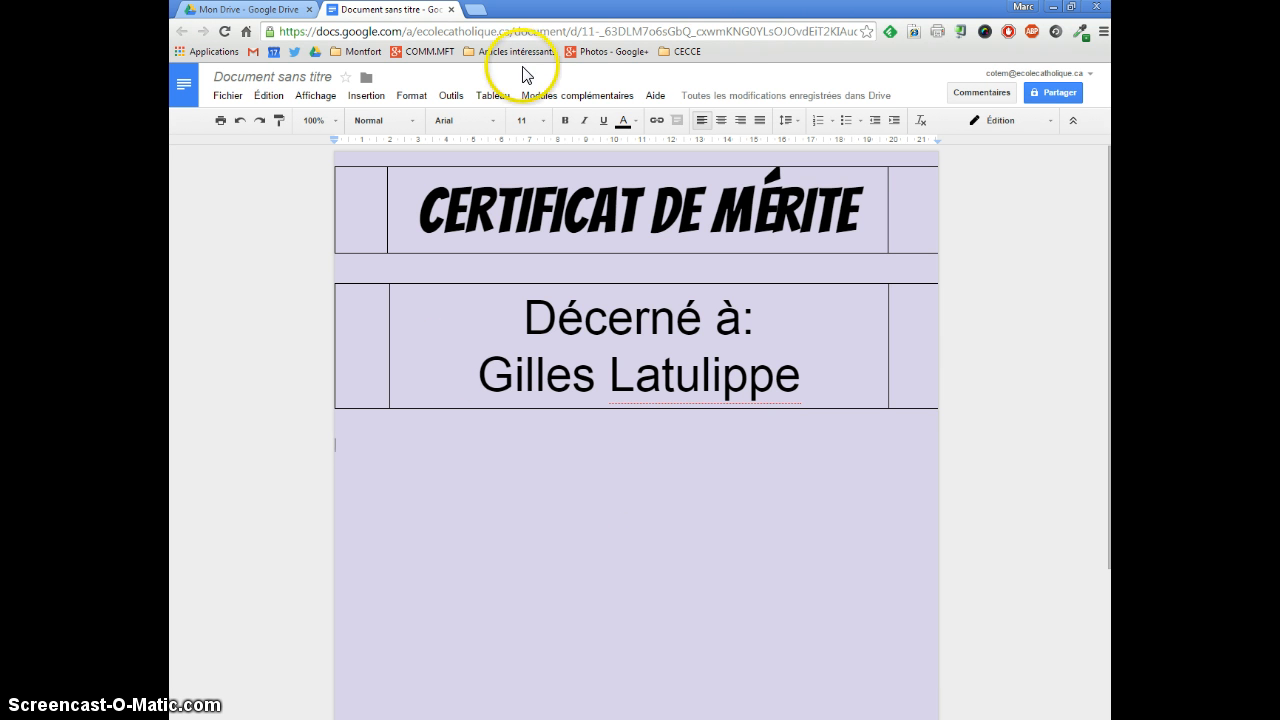
pyautogui.click(500, 100)
pyautogui.moveTo(523, 120)
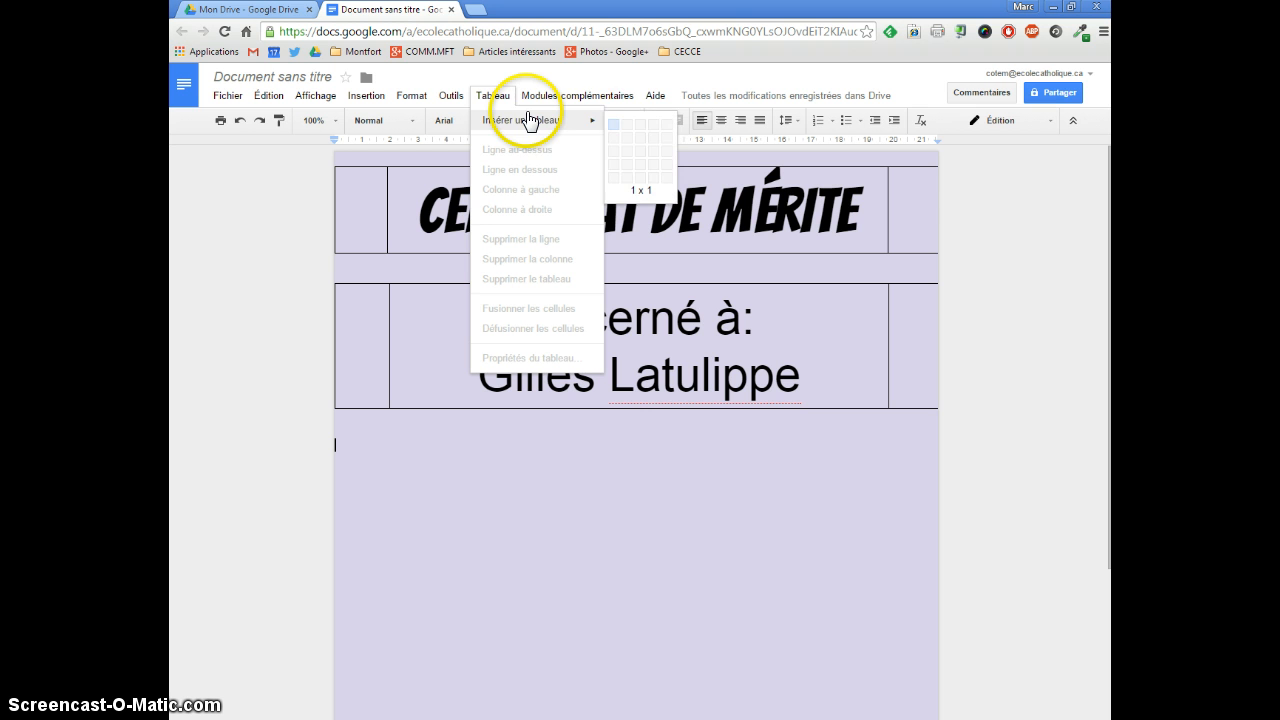
pyautogui.click(641, 129)
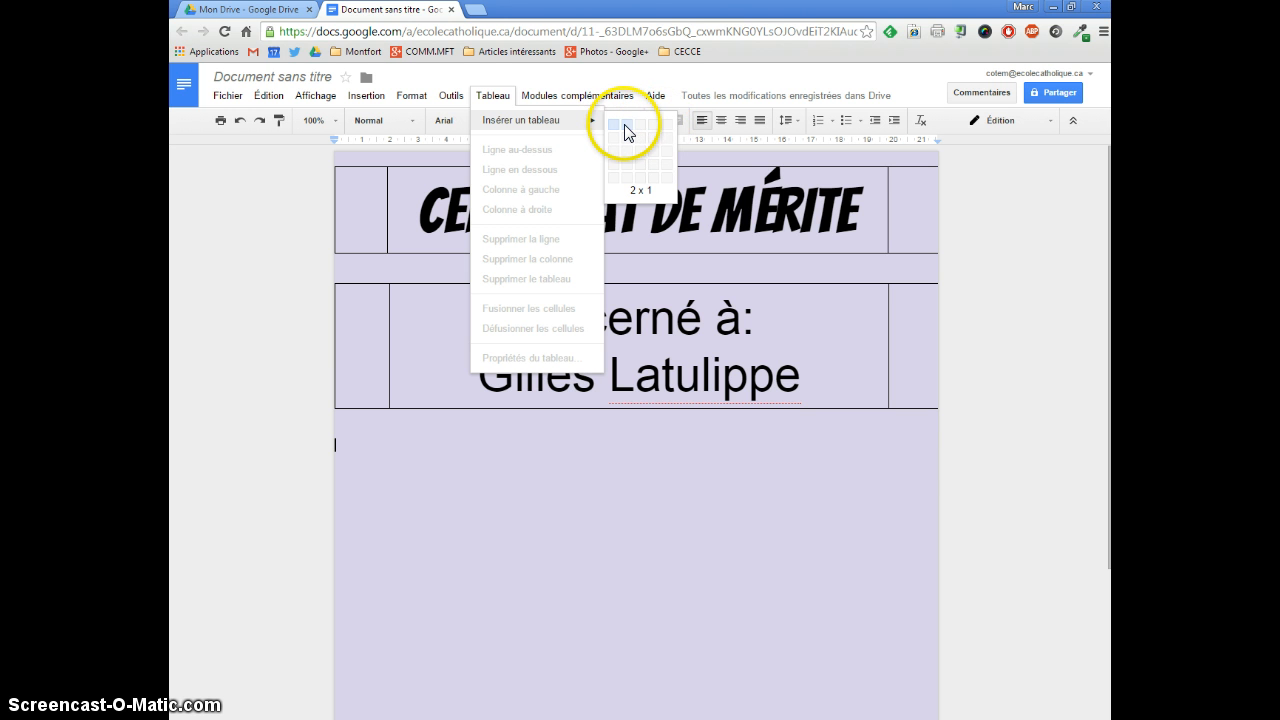
pyautogui.click(655, 125)
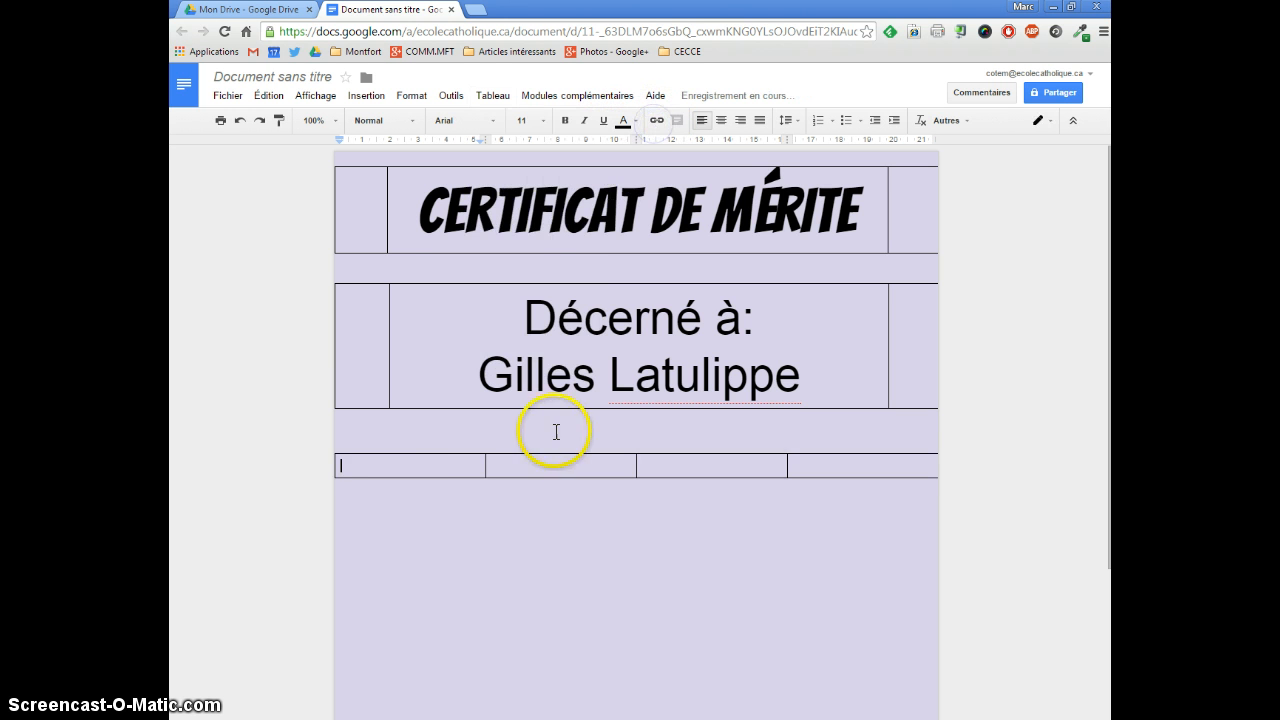
pyautogui.moveTo(485, 466); pyautogui.dragTo(395, 463)
pyautogui.moveTo(789, 467); pyautogui.dragTo(891, 467)
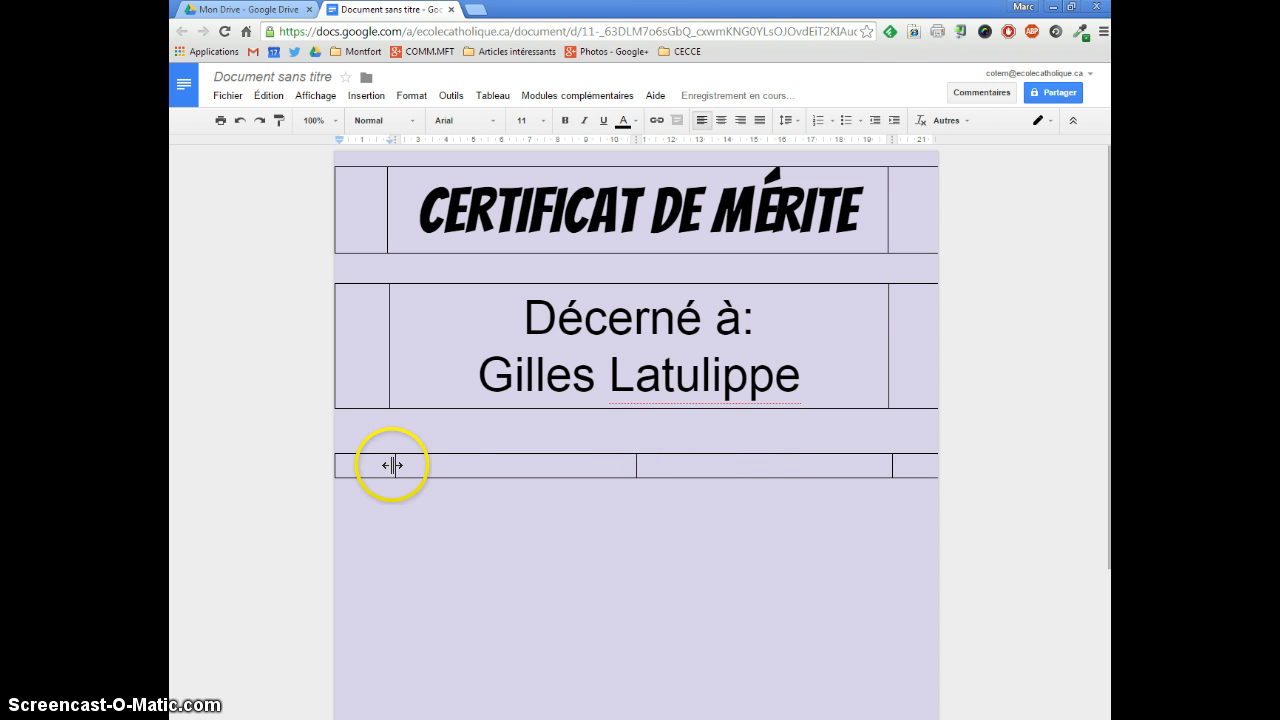
pyautogui.moveTo(391, 466); pyautogui.dragTo(394, 466)
# Step: Switch to a new browser tab and search Google Images for "théâtre"
pyautogui.click(476, 9)
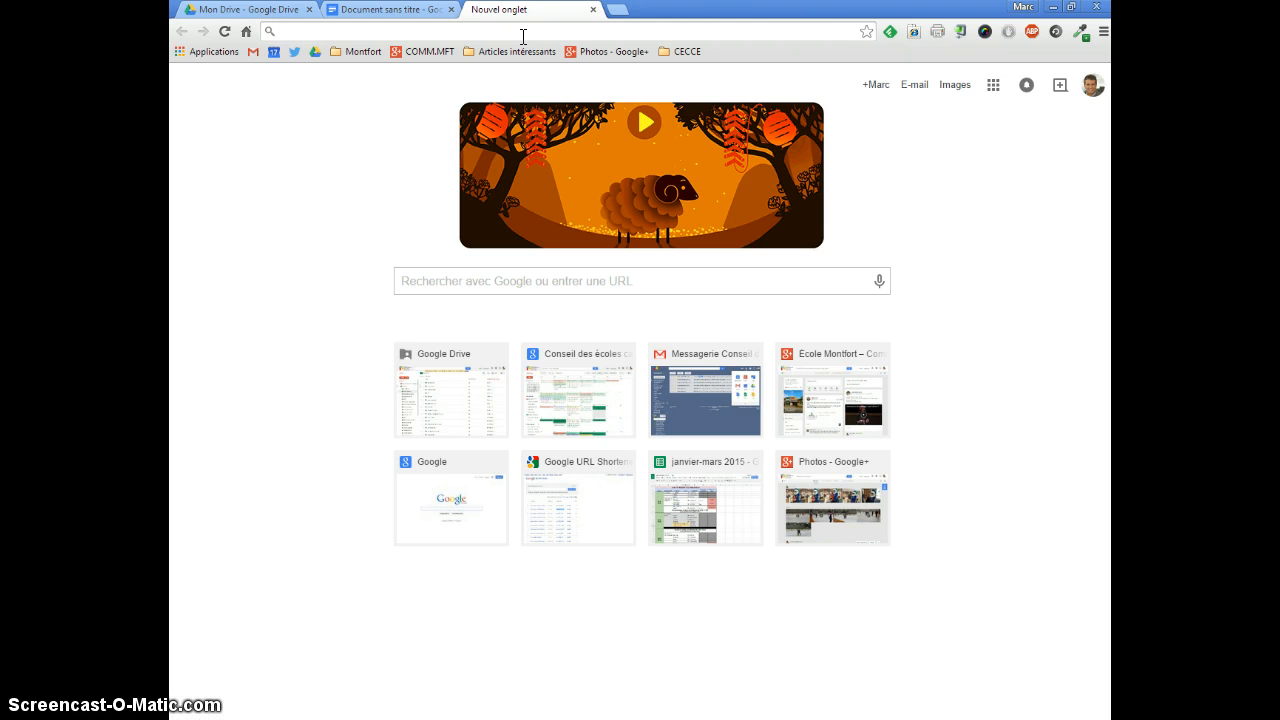
pyautogui.write('théâ')
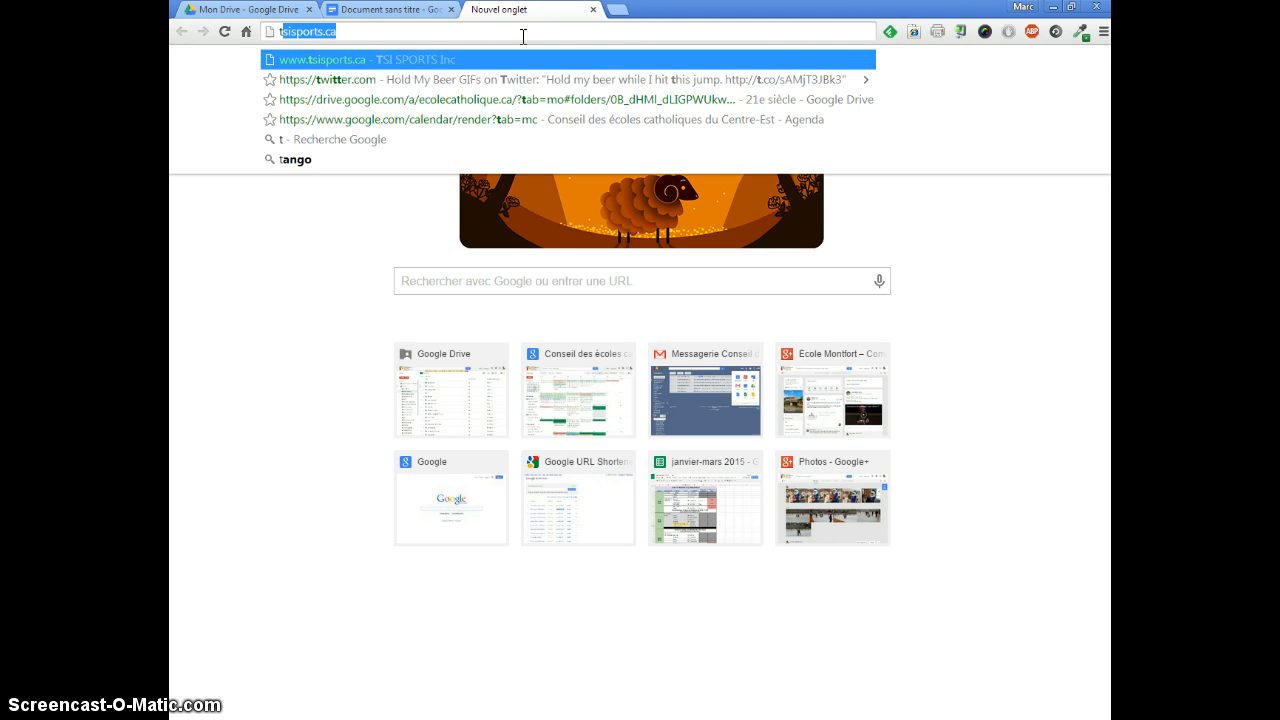
pyautogui.press('BackSpace')
pyautogui.press('BackSpace')
pyautogui.write('é')
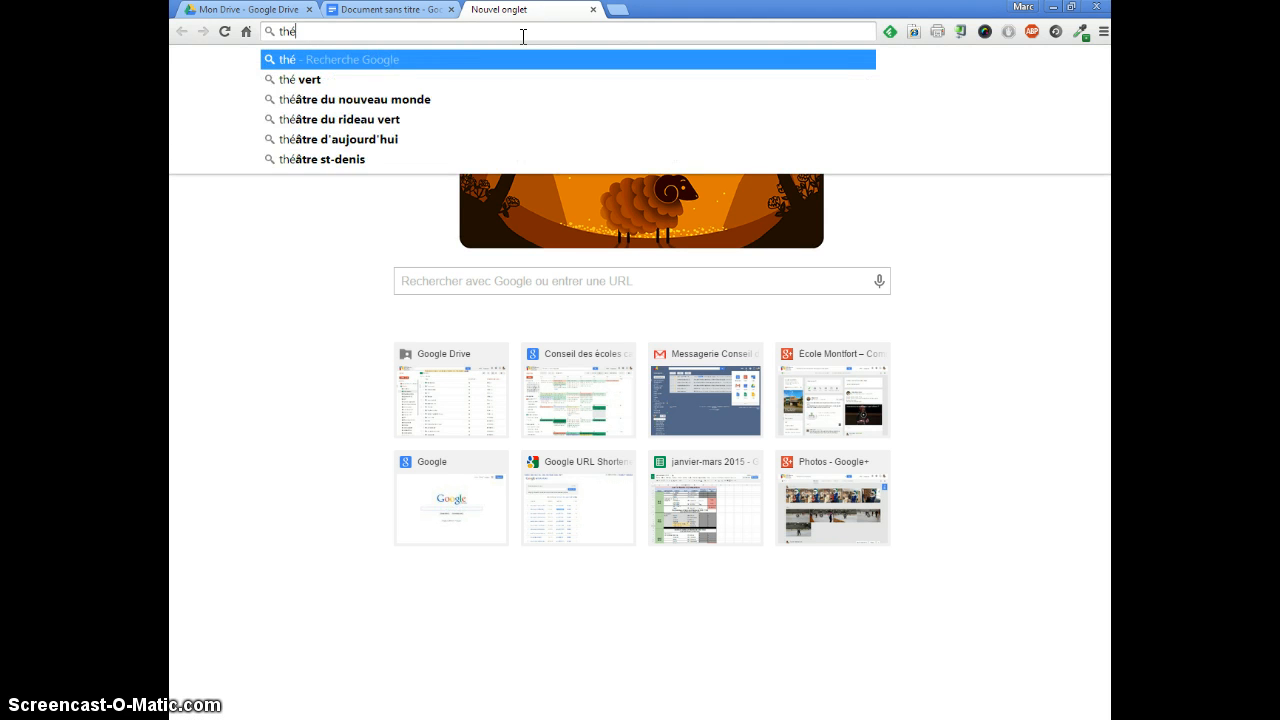
pyautogui.write('âtre')
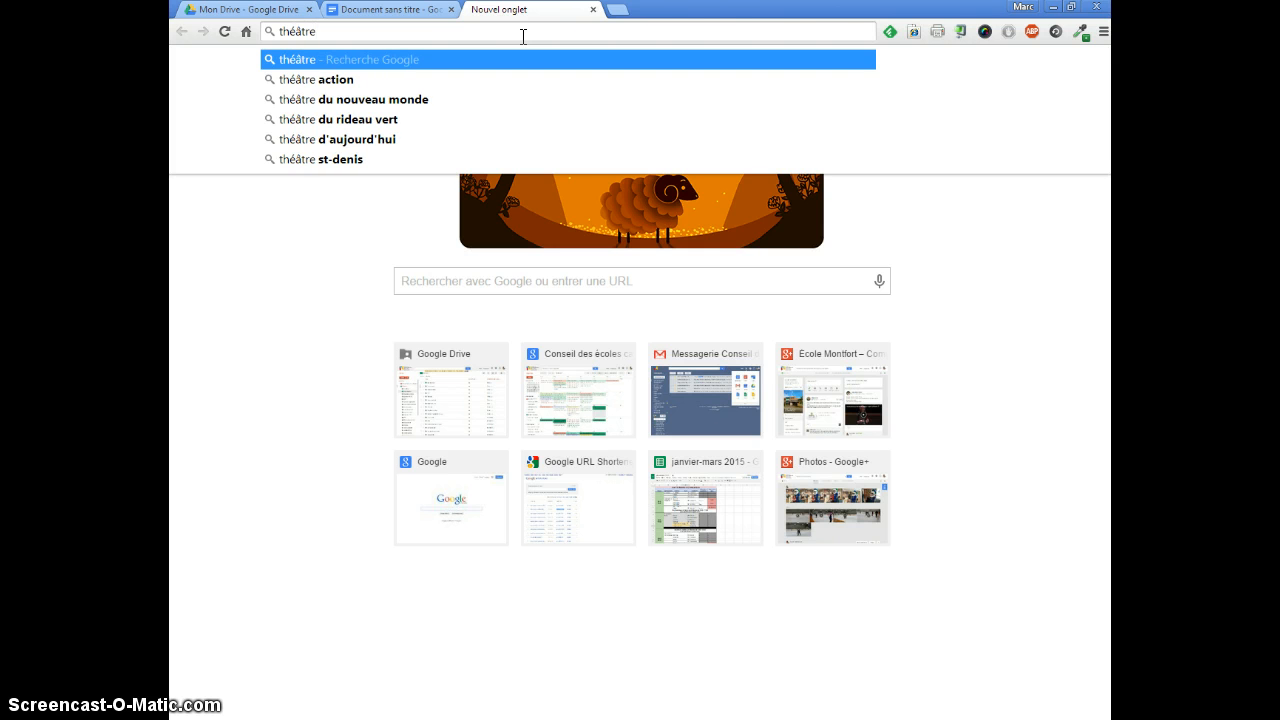
pyautogui.press('Return')
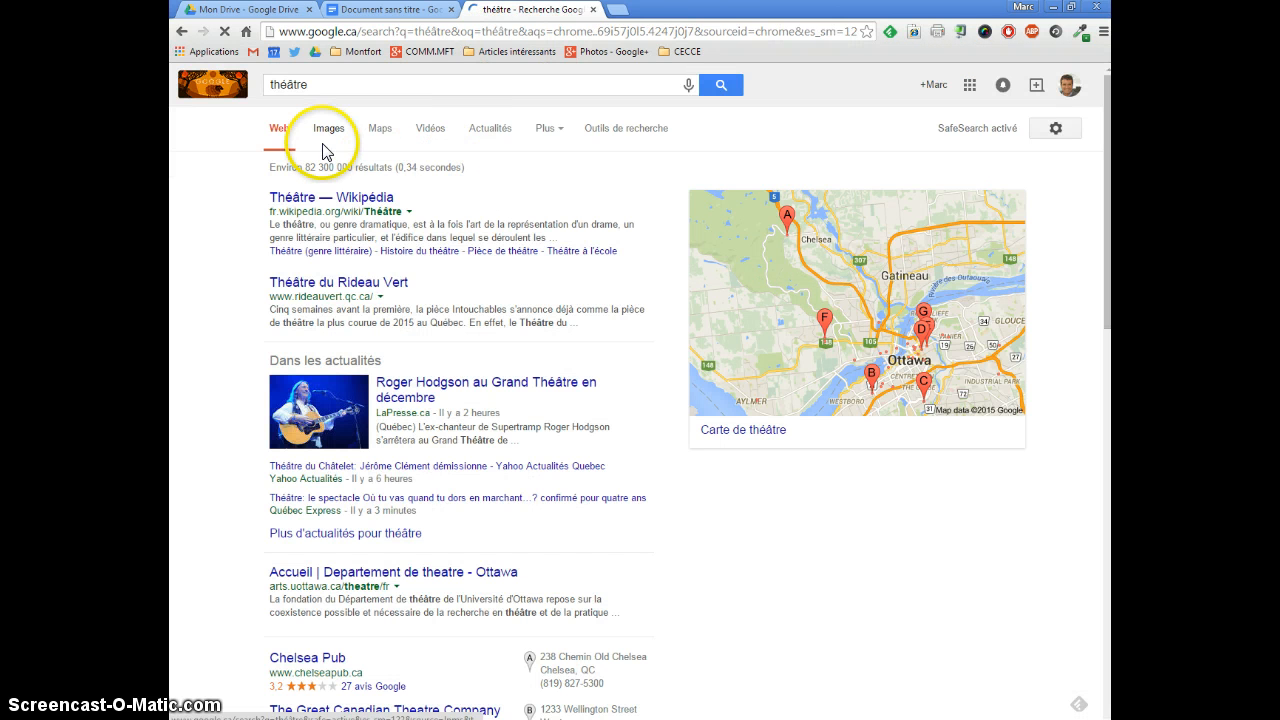
pyautogui.click(328, 128)
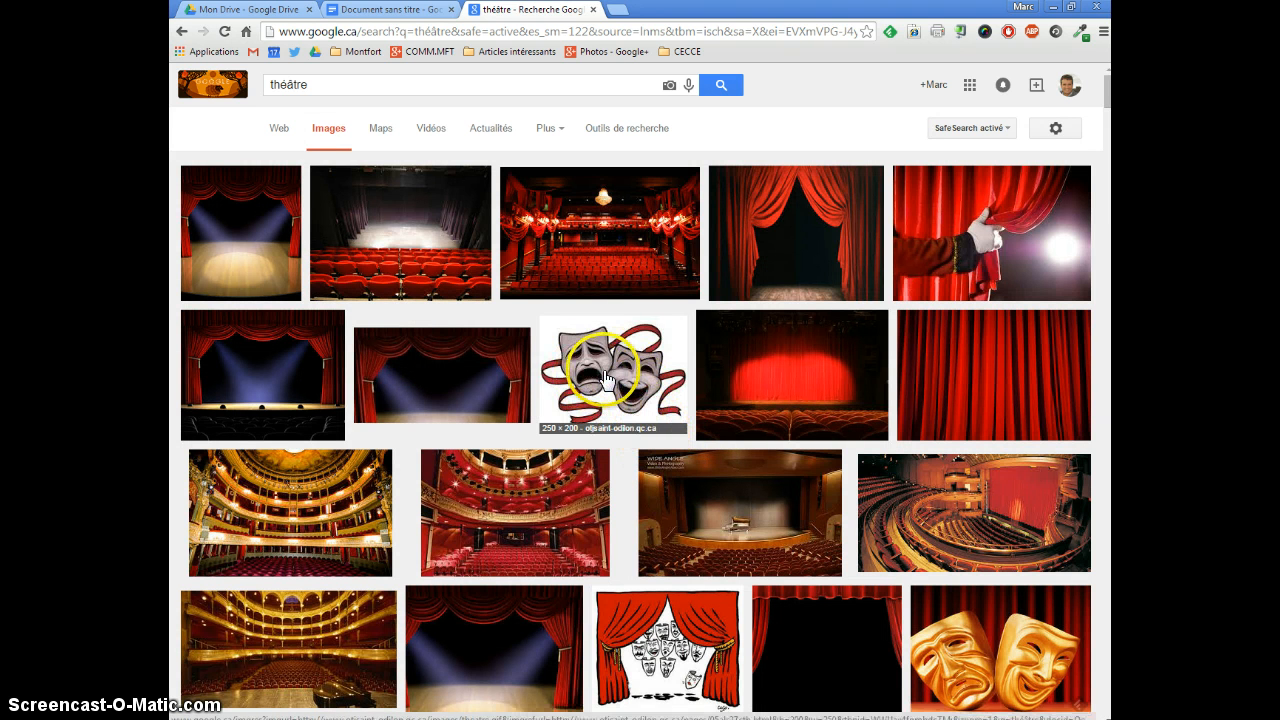
# Step: Filter the théâtre image results by colour to show only transparent images
pyautogui.scroll(-1, 606, 376)
pyautogui.scroll(1, 606, 376)
pyautogui.click(634, 131)
pyautogui.click(357, 166)
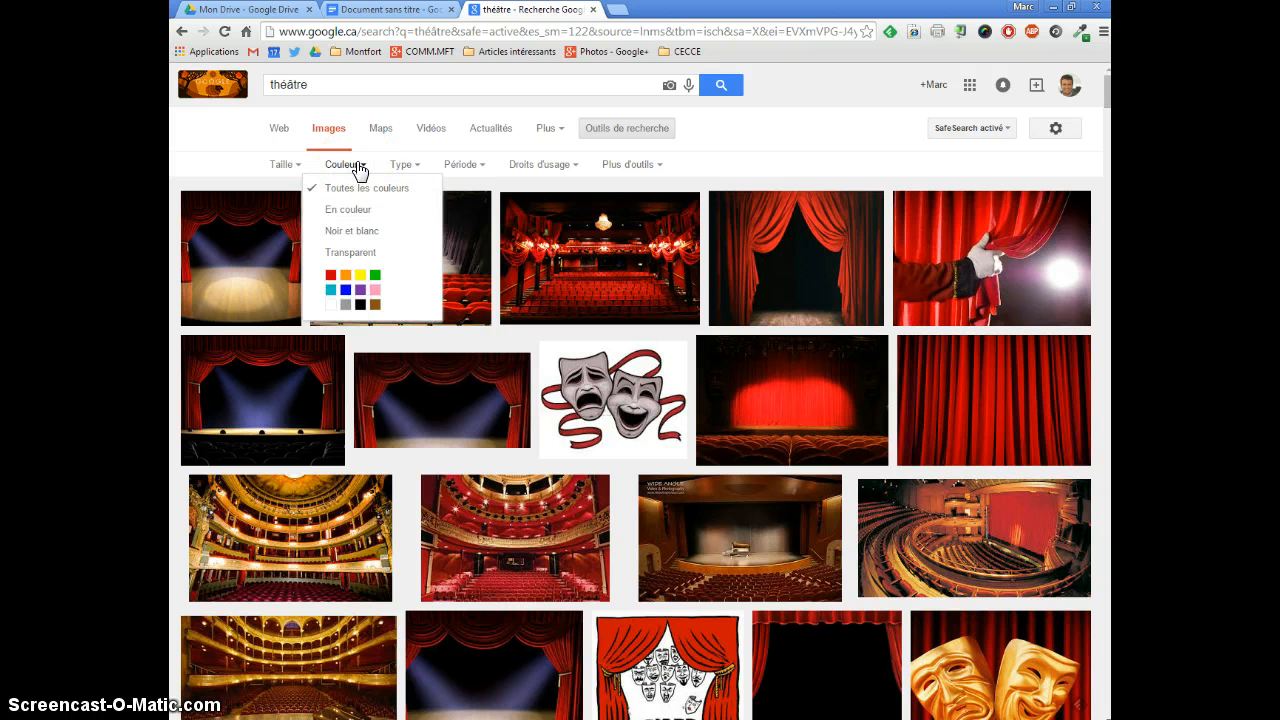
pyautogui.click(366, 253)
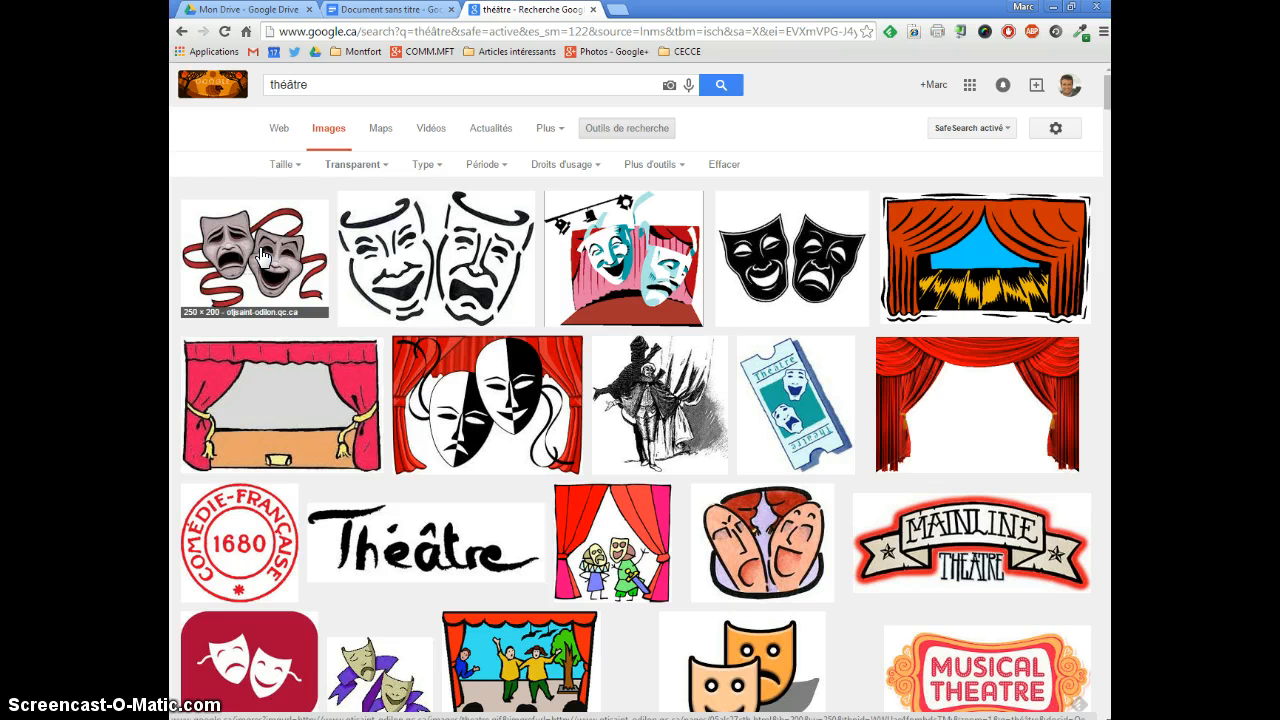
# Step: Open the picture of the two theatre masks with red ribbons on its own page and copy it
pyautogui.click(263, 258)
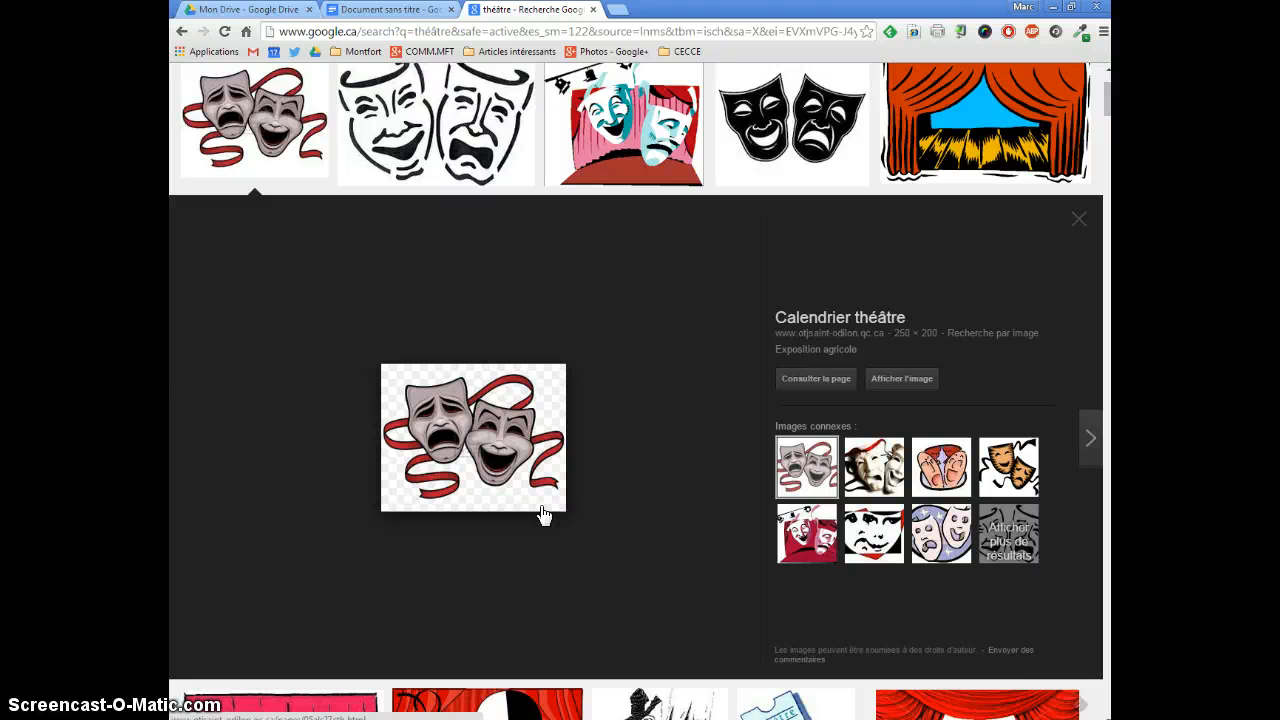
pyautogui.hotkey('ctrl', 'shift', 'Tab')
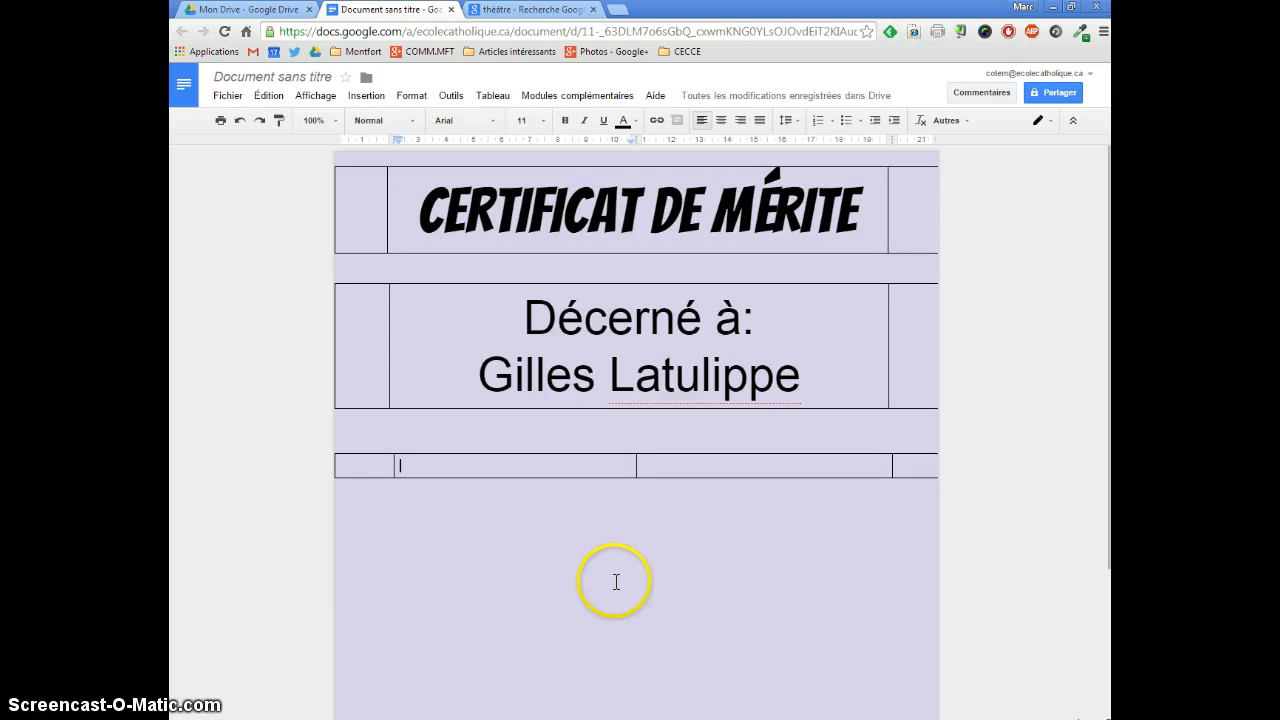
pyautogui.click(525, 10)
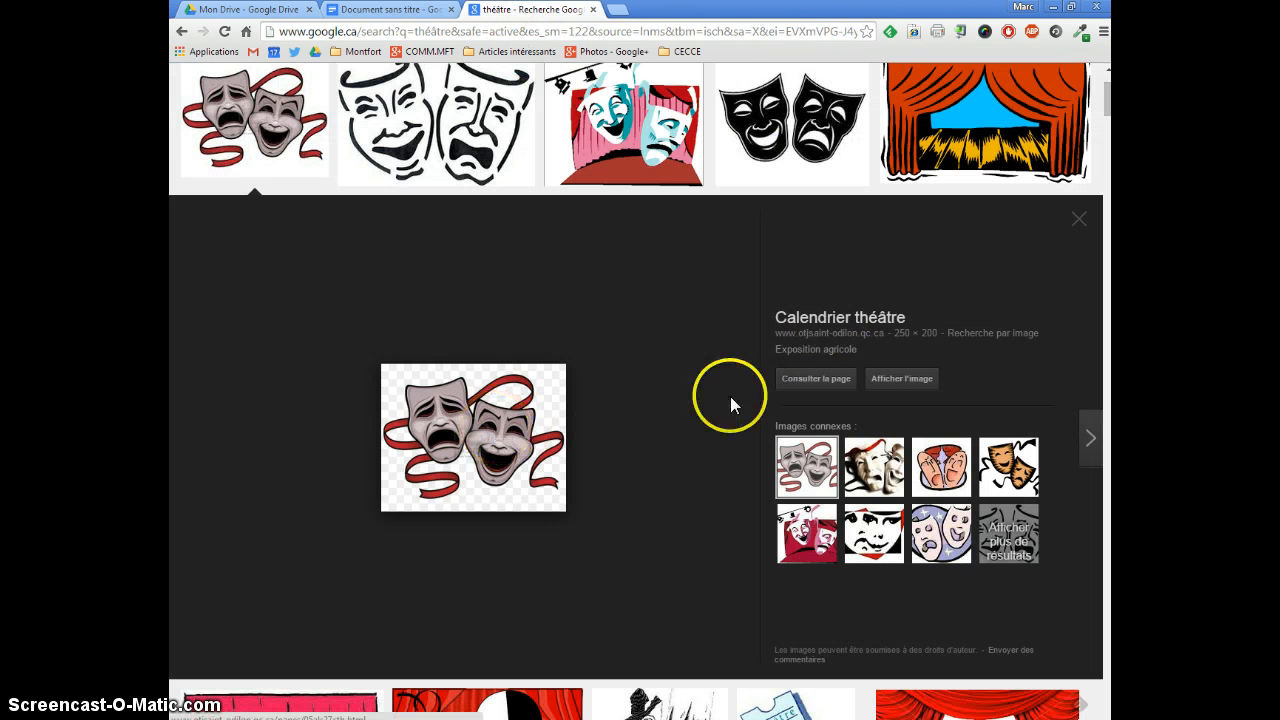
pyautogui.click(920, 383)
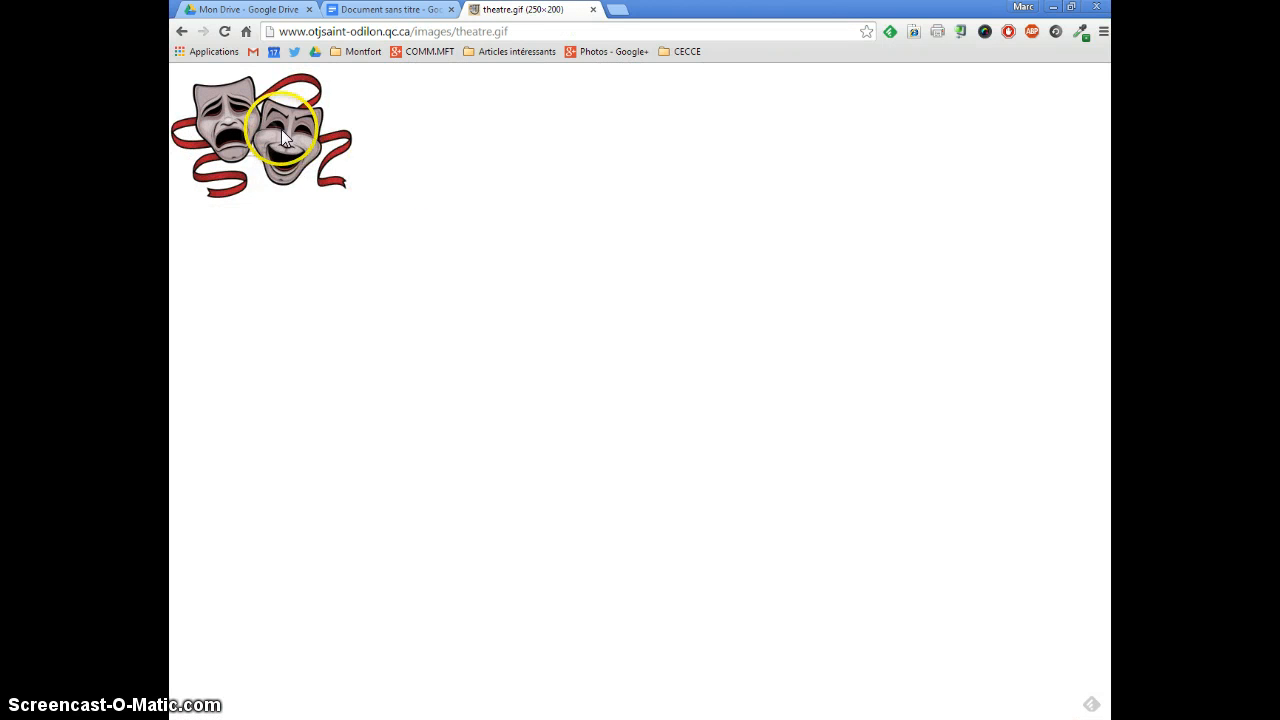
pyautogui.rightClick(282, 130)
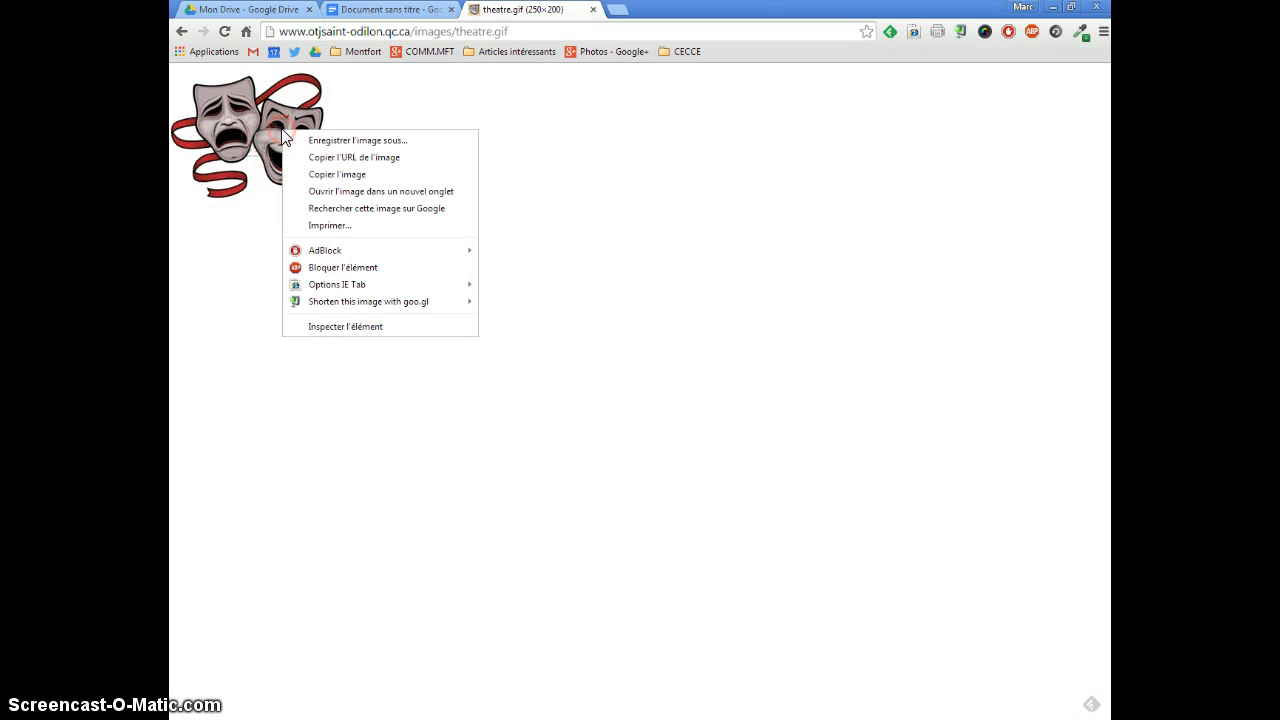
pyautogui.click(330, 174)
# Step: Return to the certificate document, paste the masks image into the third table's second cell and centre it
pyautogui.click(375, 10)
pyautogui.rightClick(481, 464)
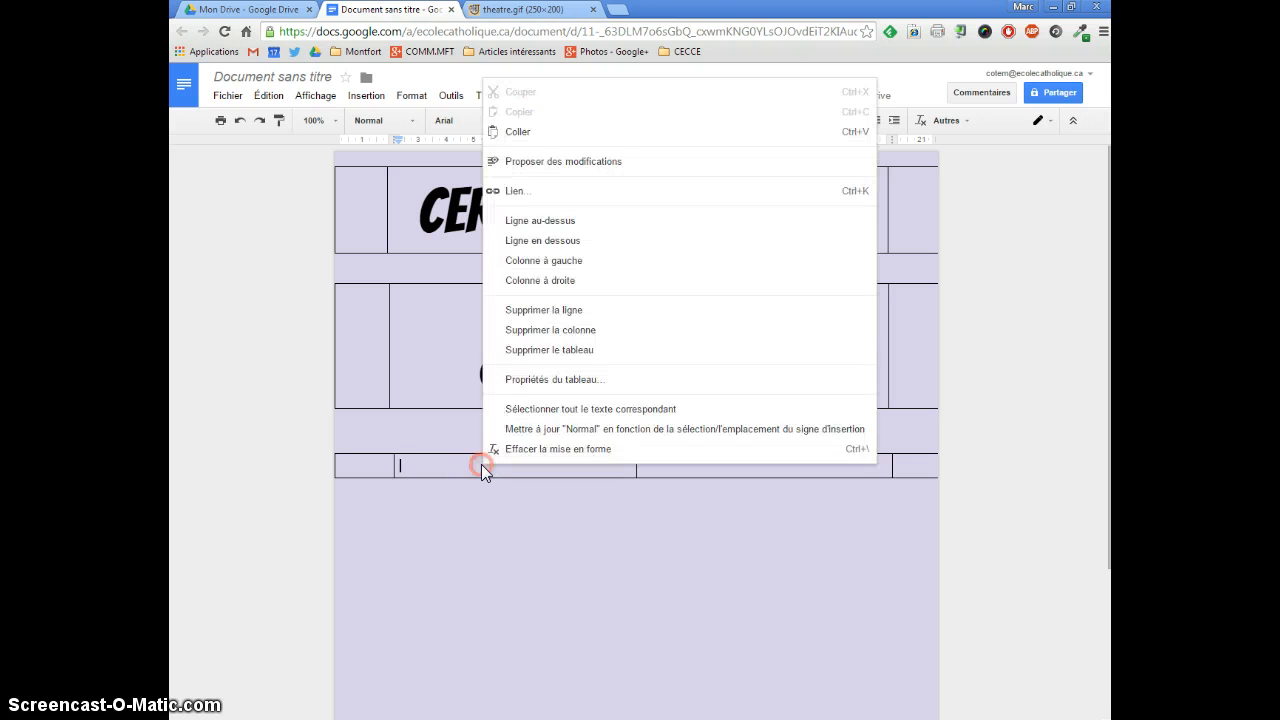
pyautogui.click(527, 132)
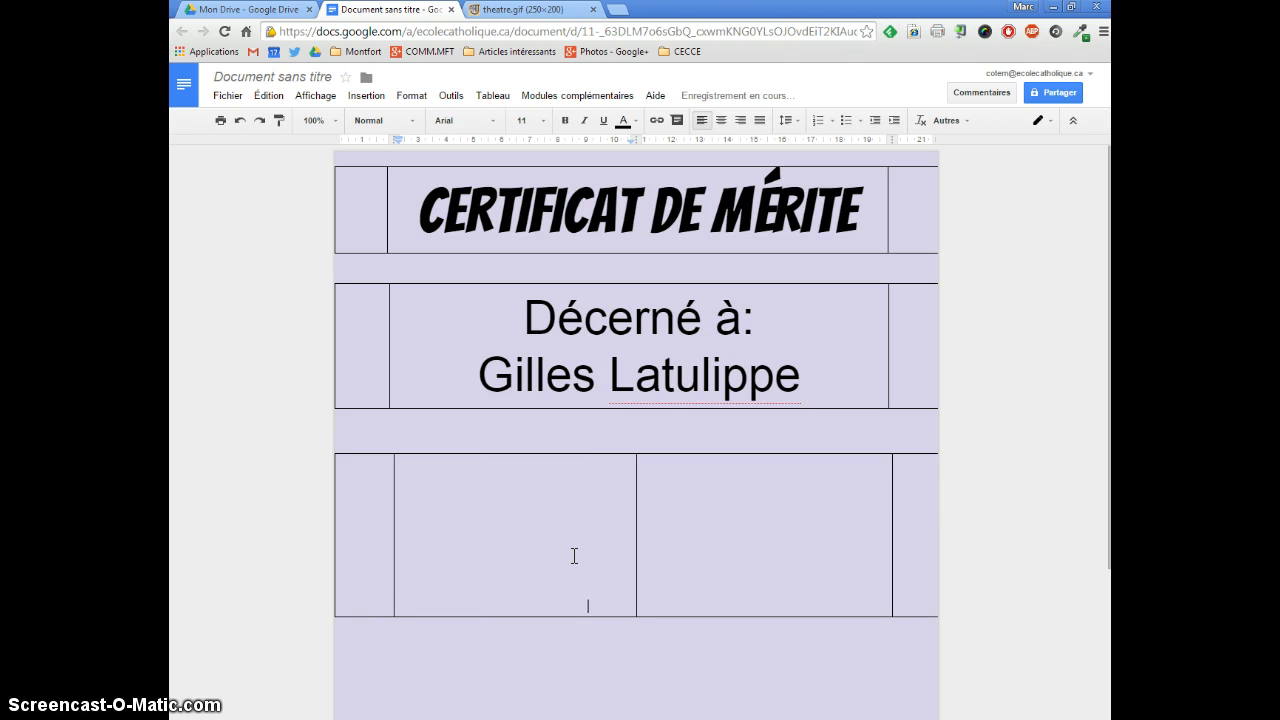
pyautogui.click(722, 128)
# Step: Enter "Pour la magnifique performance dans la pièce" in the cell beside the masks image
pyautogui.click(714, 477)
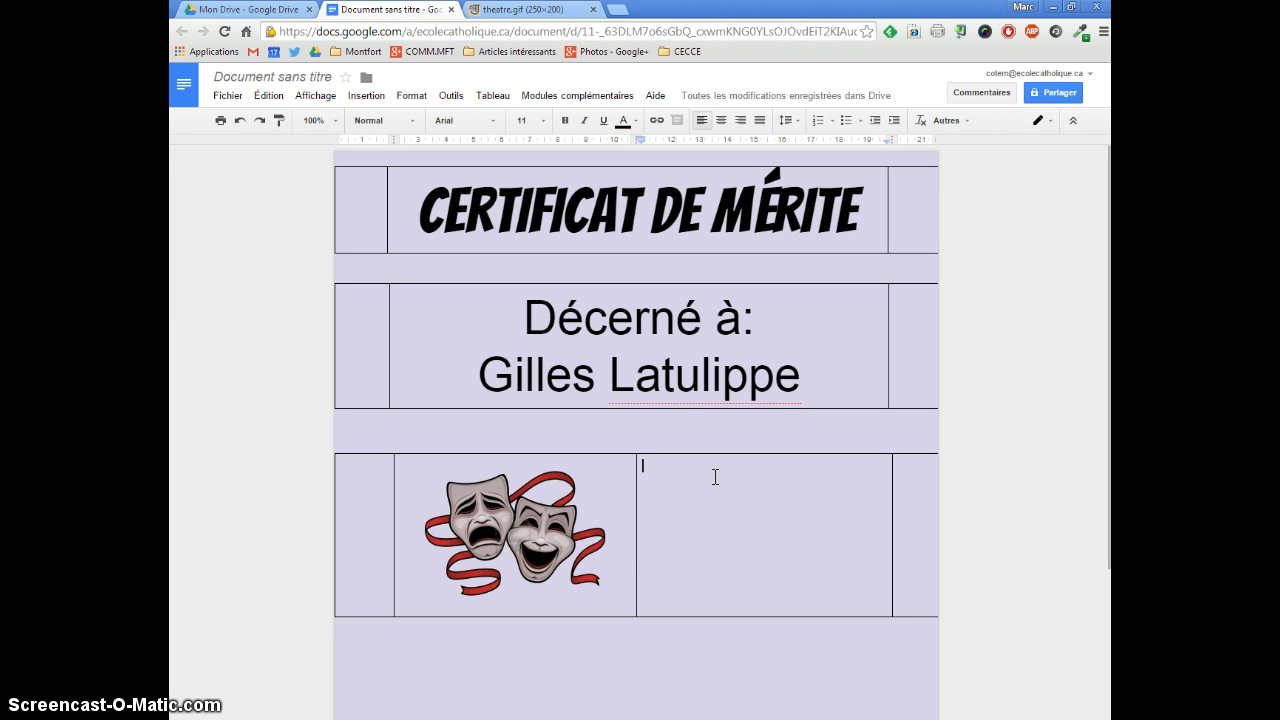
pyautogui.write('Pour la m')
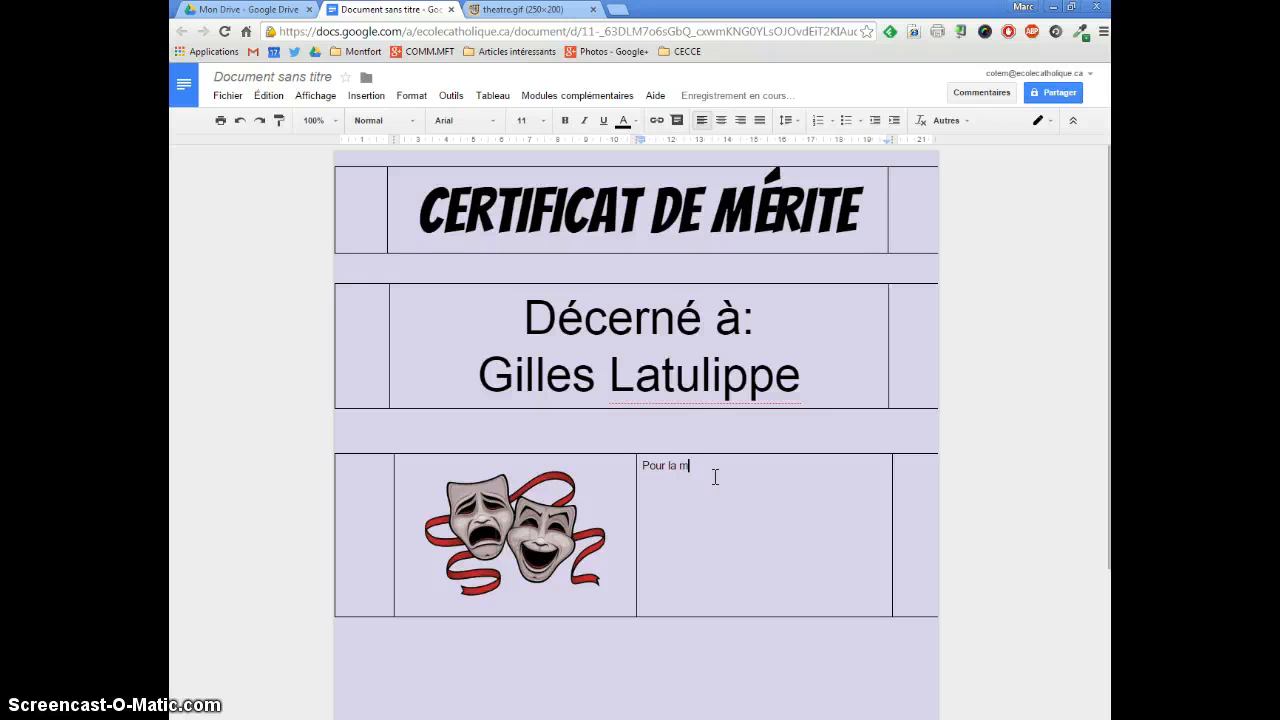
pyautogui.write('agnifique performance dans la pie`ce')
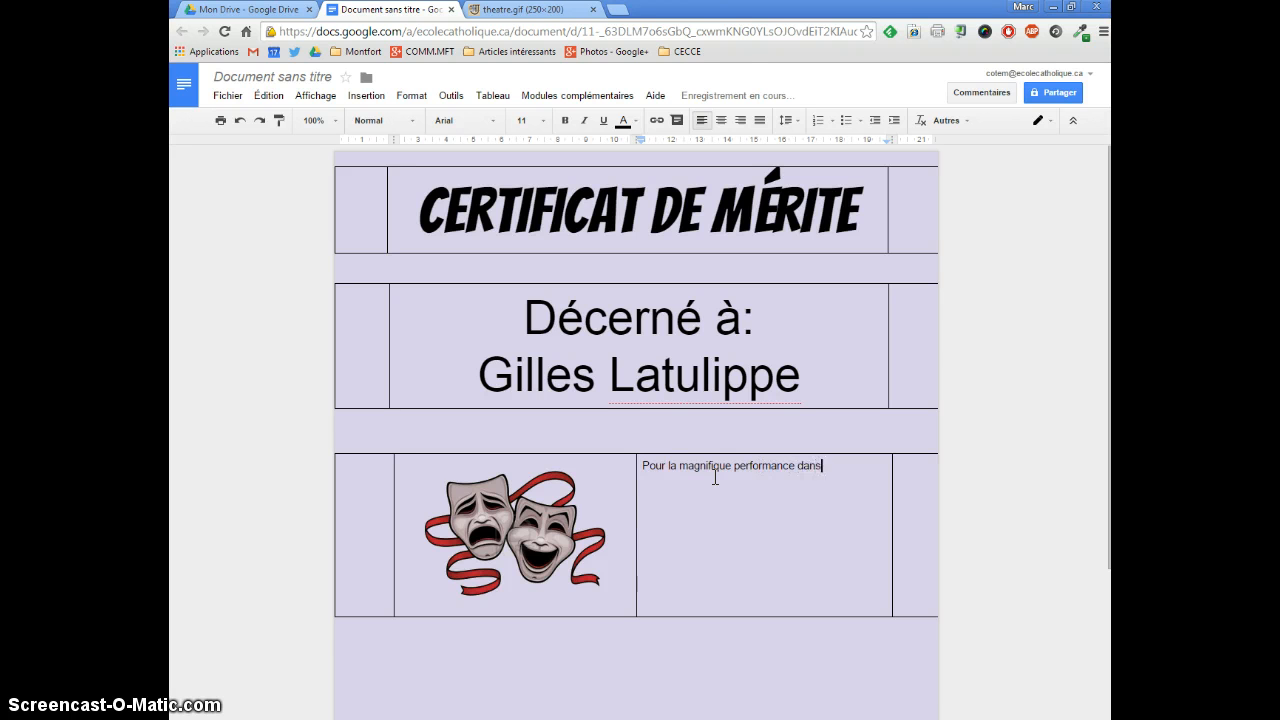